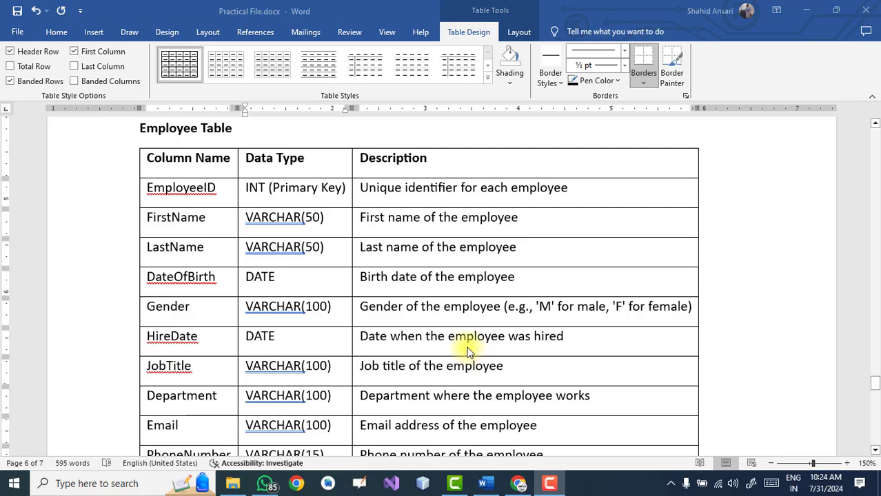
# Review the Employee Table field definitions in the Word document
pyautogui.click(182, 197)
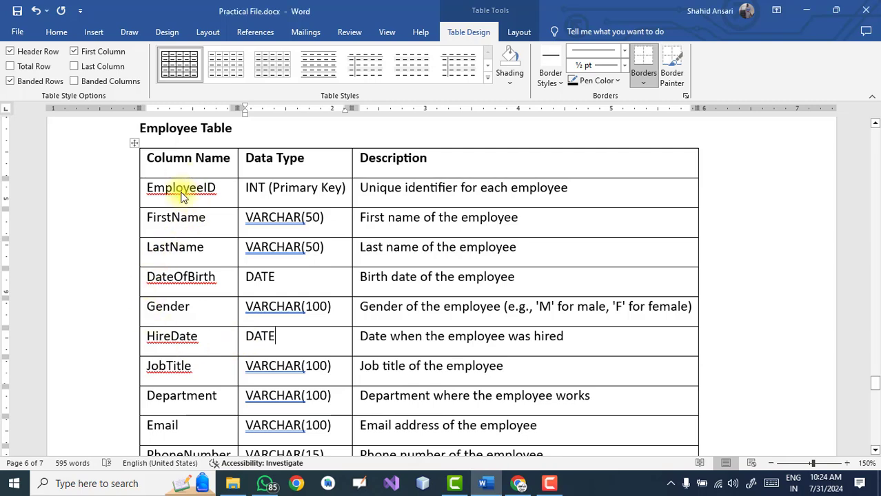
pyautogui.click(84, 138)
pyautogui.click(226, 174)
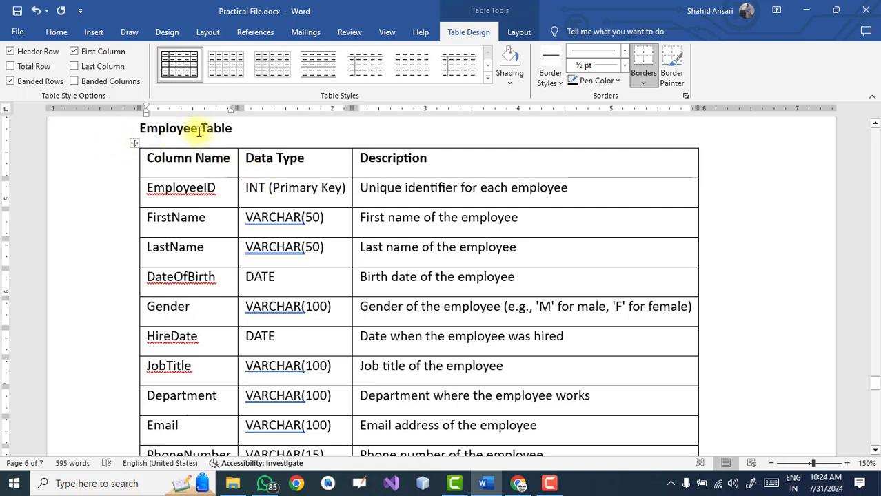
pyautogui.click(384, 259)
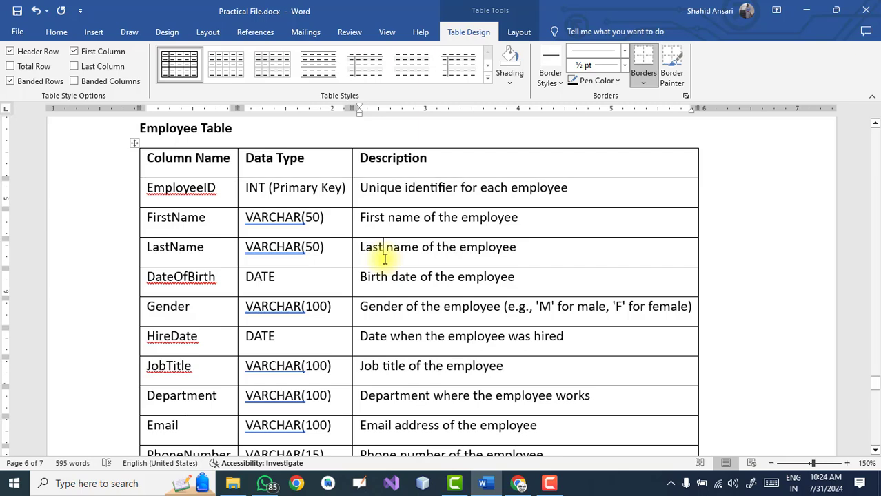
# Launch Microsoft Access from the Windows Start search using 'acc'
pyautogui.press('super')
pyautogui.write('acc')
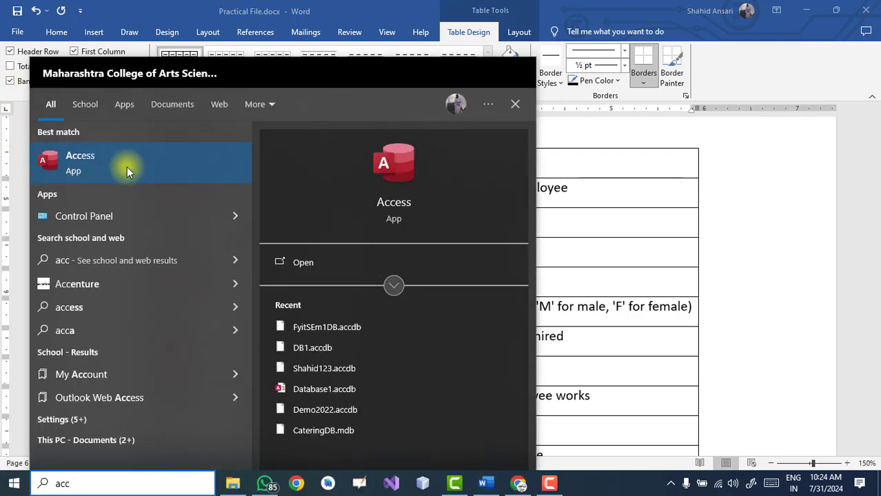
pyautogui.click(123, 169)
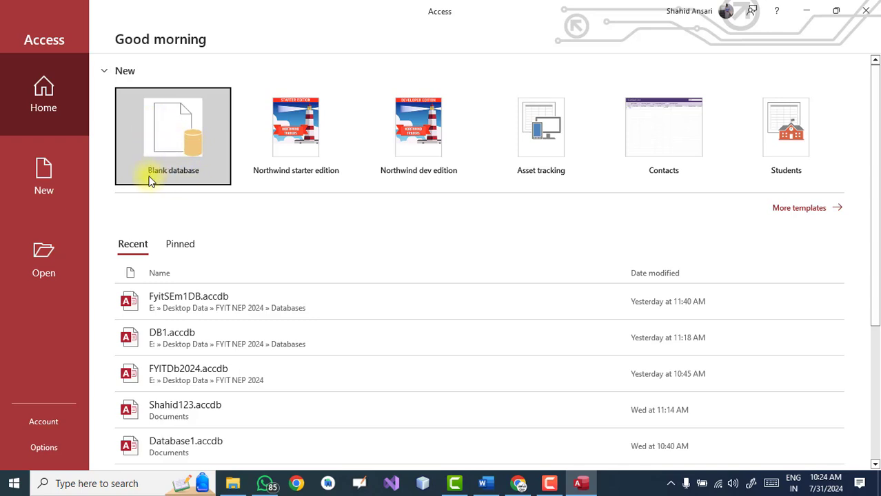
# Start a blank database and name its file MyDB1
pyautogui.click(161, 153)
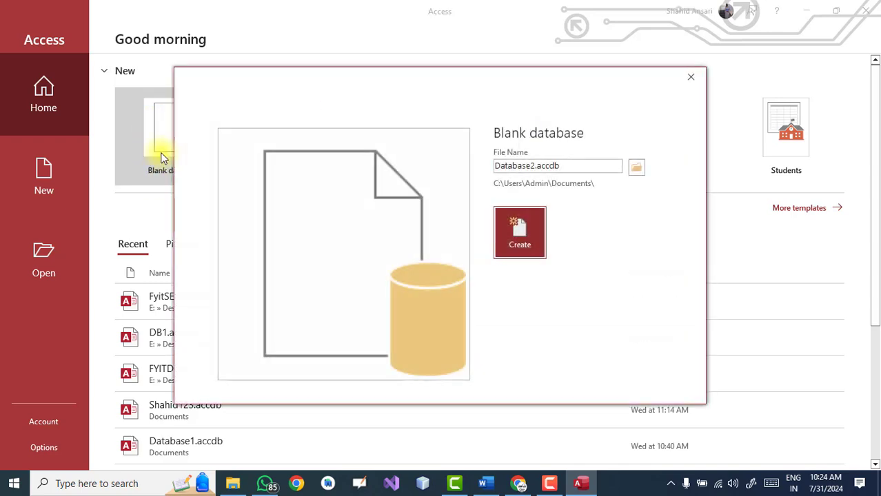
pyautogui.doubleClick(534, 166)
pyautogui.click(535, 166)
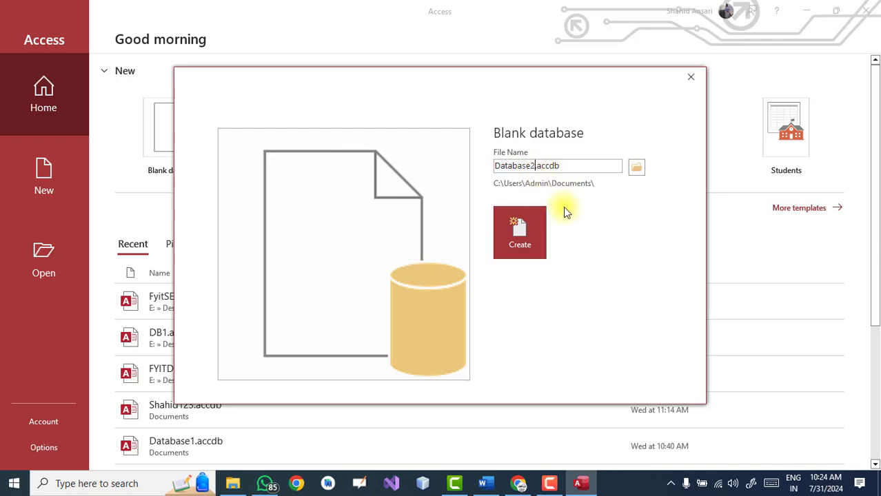
pyautogui.press('Delete')
pyautogui.press('BackSpace')
pyautogui.press('BackSpace')
pyautogui.press('BackSpace')
pyautogui.press('BackSpace')
pyautogui.press('BackSpace')
pyautogui.press('BackSpace')
pyautogui.press('BackSpace')
pyautogui.press('BackSpace')
pyautogui.write('My')
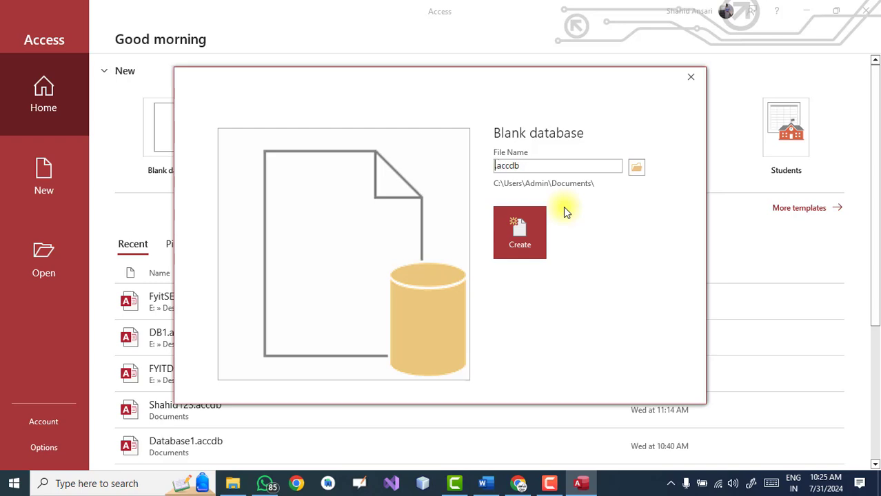
pyautogui.write('DB1')
# Set the database save location to E:\Desktop Data\FYIT NEP 2024
pyautogui.click(628, 173)
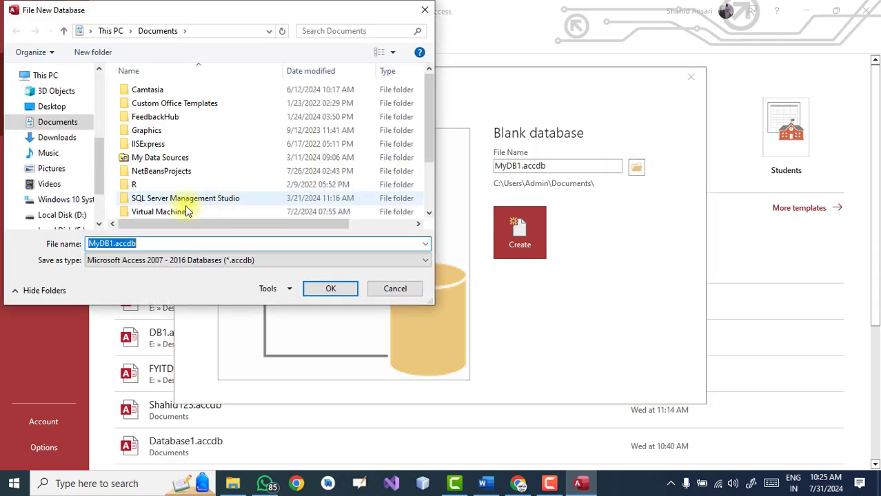
pyautogui.scroll(-2, 95, 161)
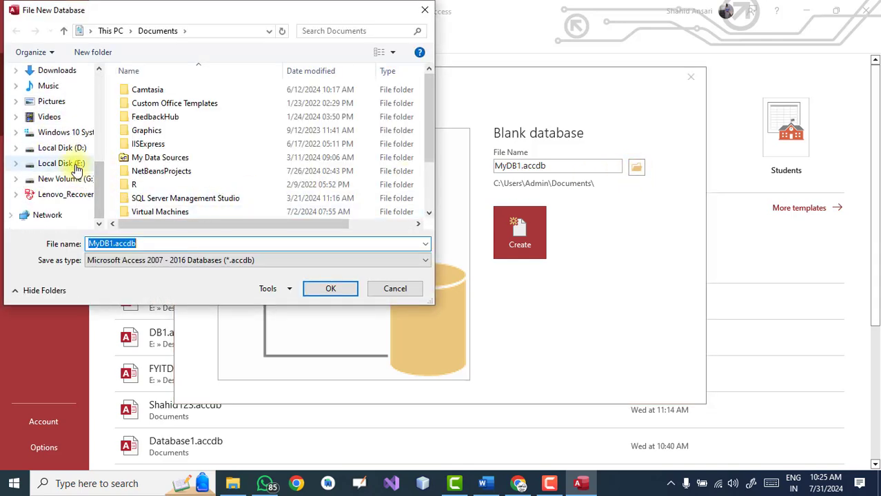
pyautogui.click(74, 164)
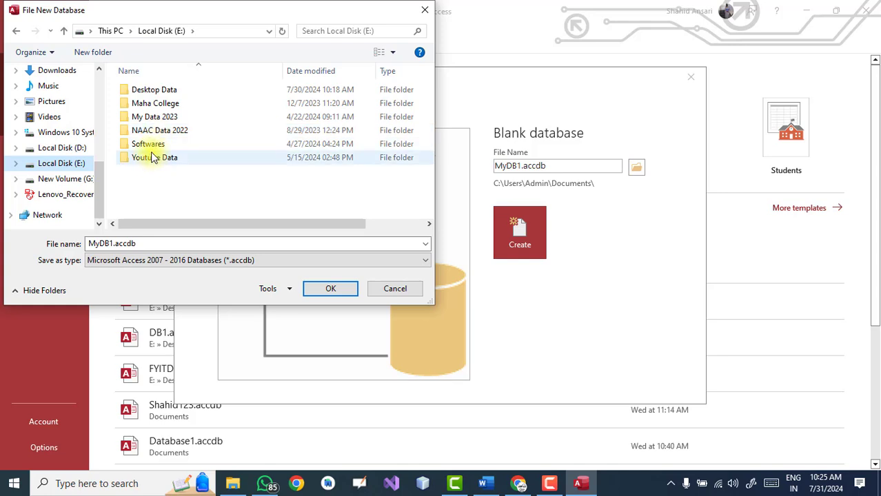
pyautogui.doubleClick(155, 97)
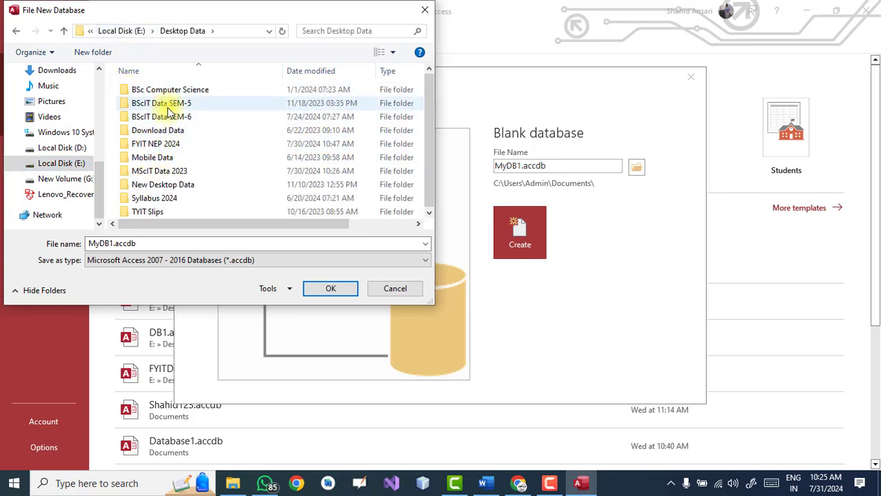
pyautogui.doubleClick(157, 144)
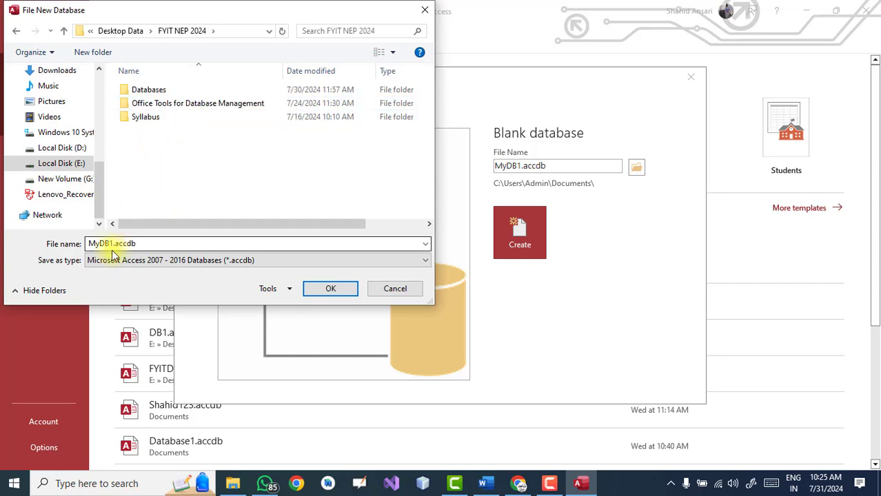
pyautogui.click(336, 293)
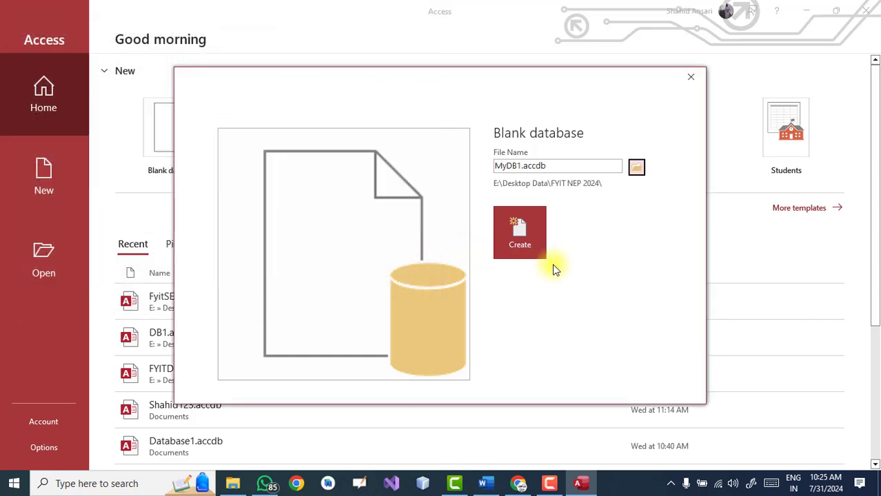
# Create MyDB1 and save its first table as Employee in Design View
pyautogui.click(517, 240)
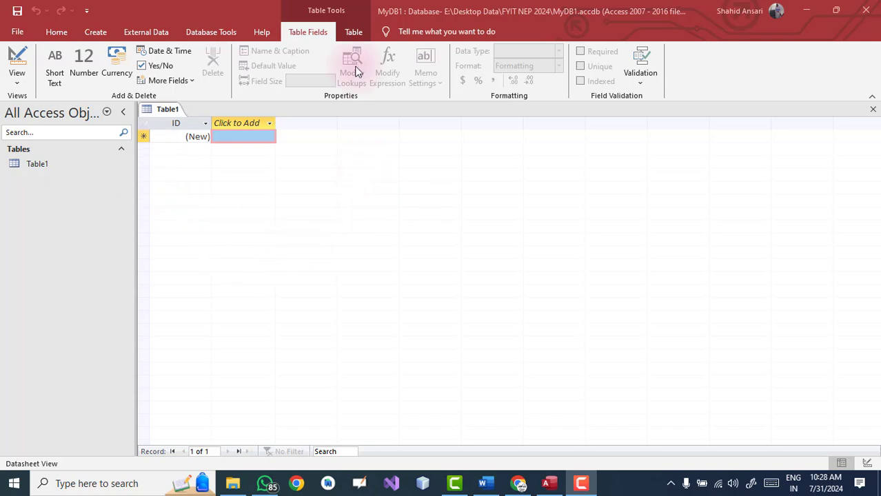
pyautogui.click(17, 87)
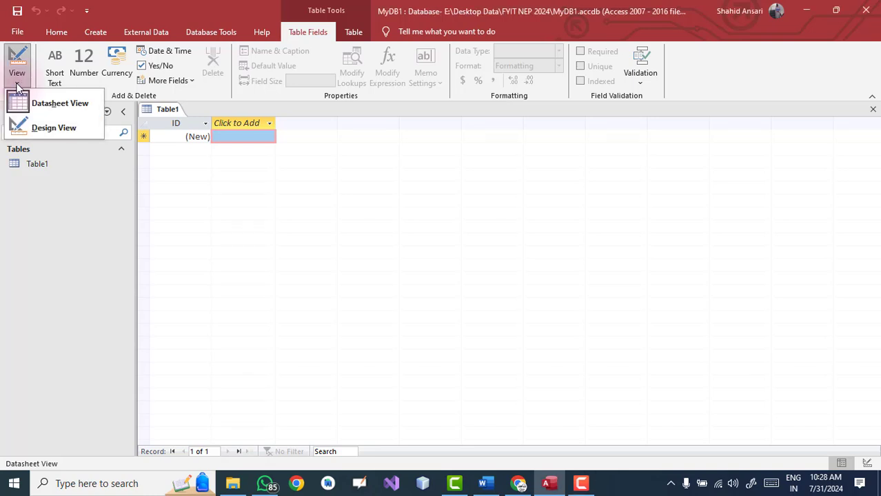
pyautogui.click(49, 129)
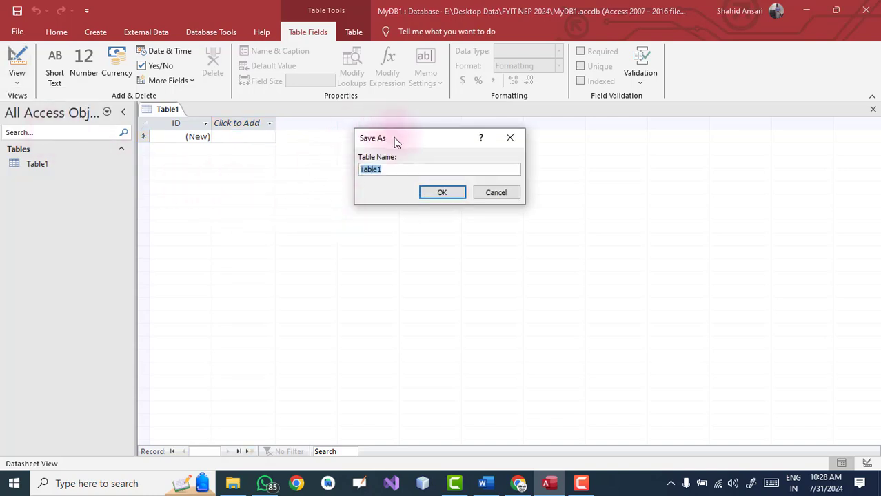
pyautogui.moveTo(394, 137); pyautogui.dragTo(375, 149)
pyautogui.write('Employee')
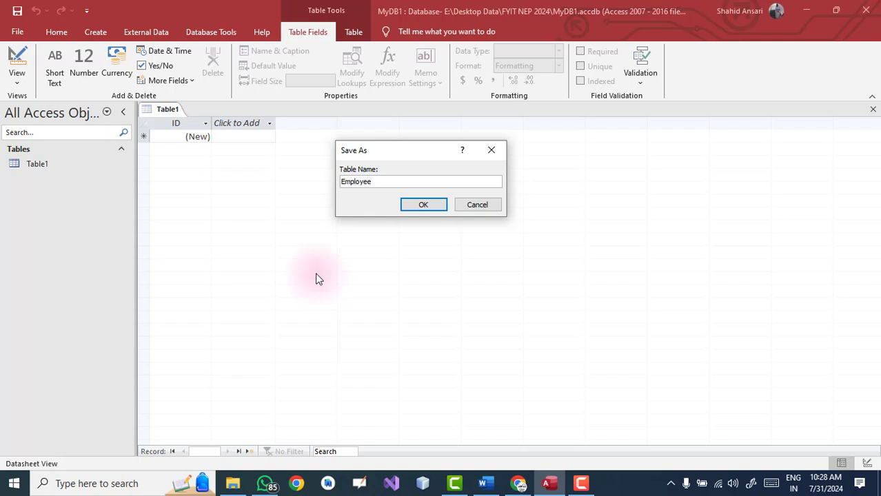
pyautogui.click(414, 206)
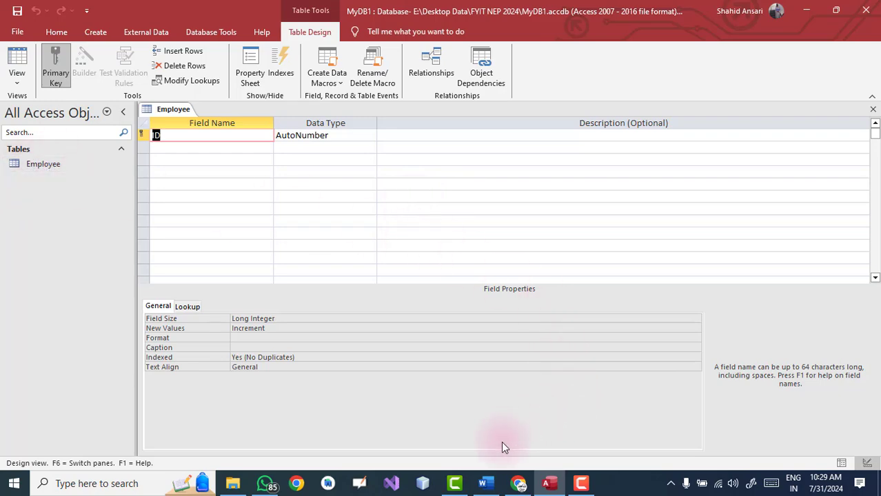
# Rename the ID field to EmployeeID from Word, keeping the AutoNumber data type
pyautogui.click(486, 484)
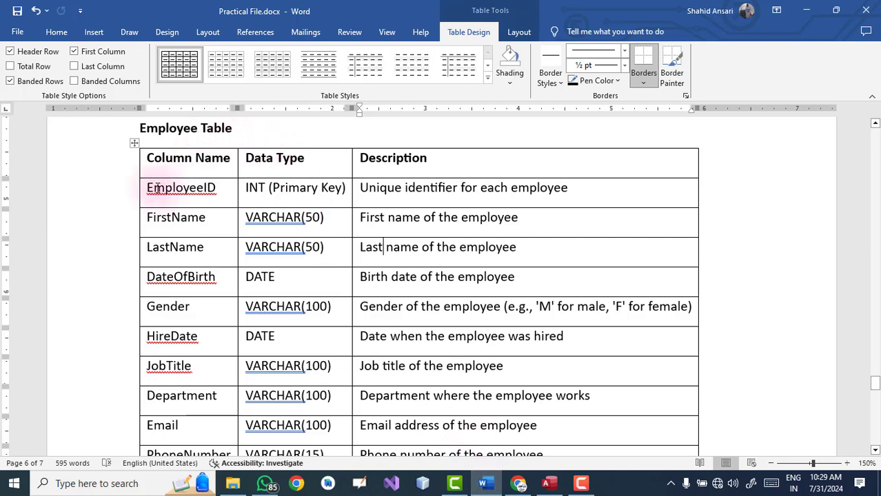
pyautogui.moveTo(151, 188); pyautogui.dragTo(218, 193)
pyautogui.hotkey('ctrl', 'c')
pyautogui.hotkey('alt', 'Tab')
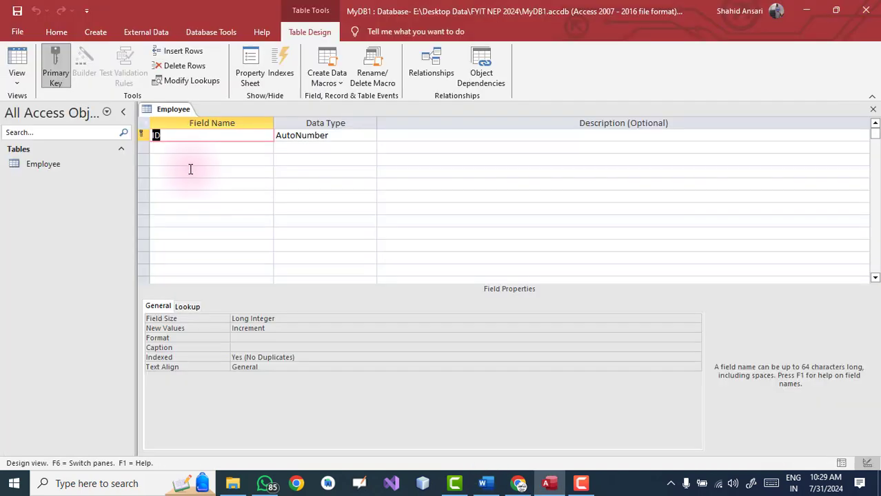
pyautogui.hotkey('ctrl', 'v')
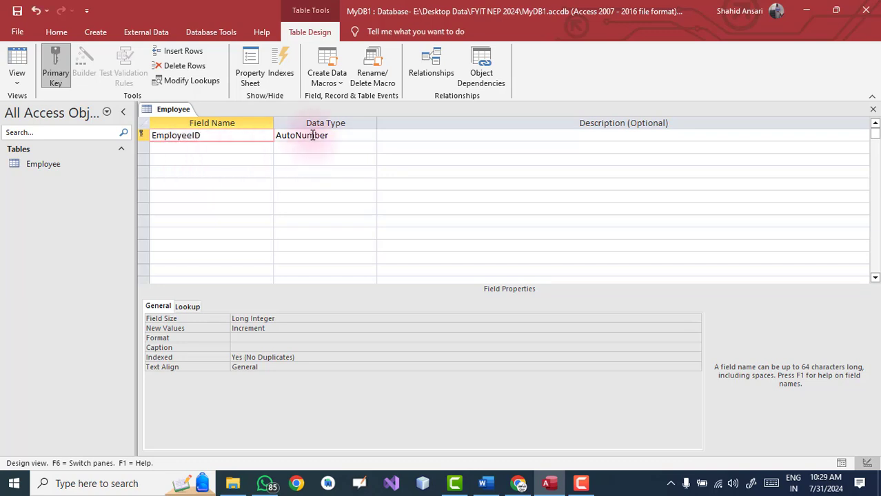
pyautogui.click(337, 137)
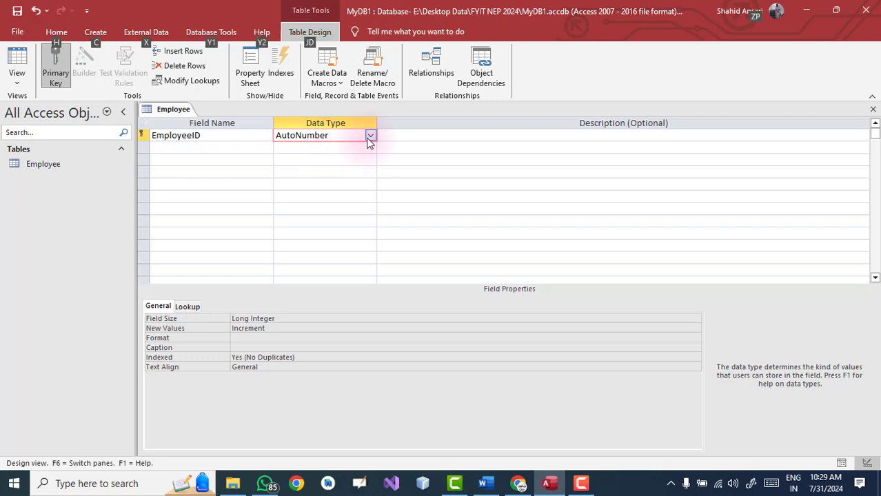
pyautogui.click(370, 138)
pyautogui.click(370, 140)
# Paste 'Unique identifier for each employee' from Word as EmployeeID's description
pyautogui.hotkey('alt', 'Tab')
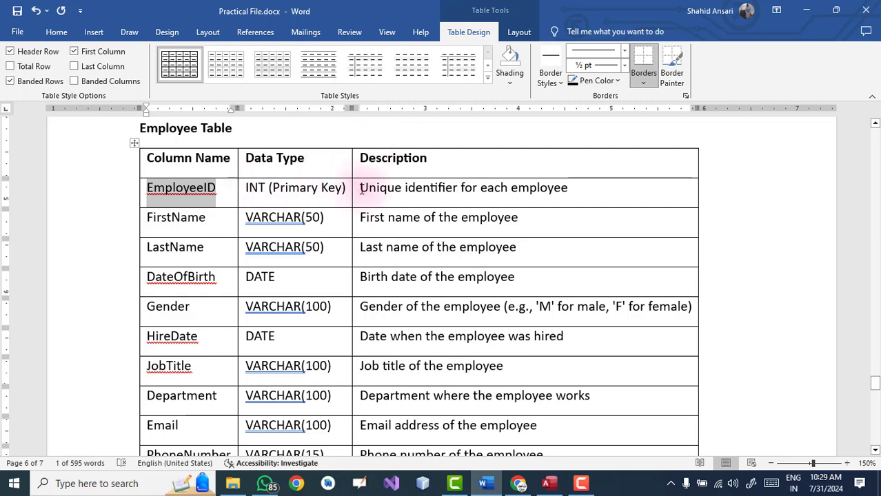
pyautogui.moveTo(362, 190); pyautogui.dragTo(564, 193)
pyautogui.hotkey('ctrl', 'c')
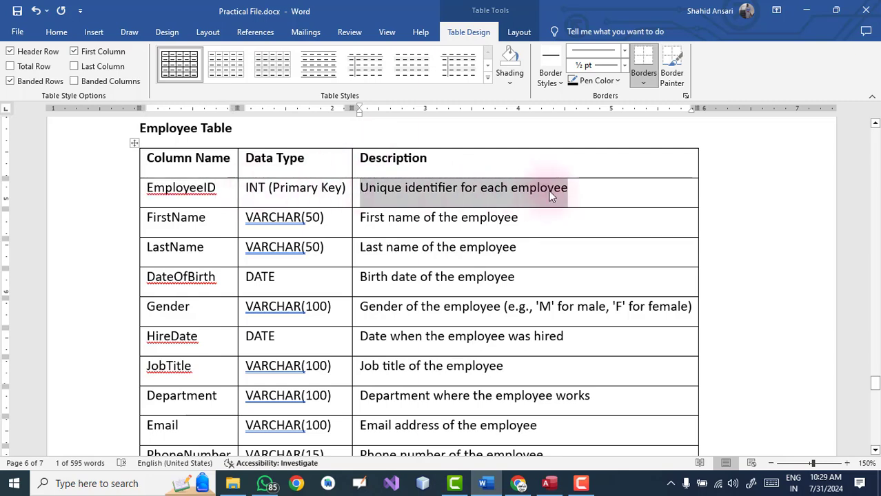
pyautogui.hotkey('alt', 'Tab')
pyautogui.click(410, 135)
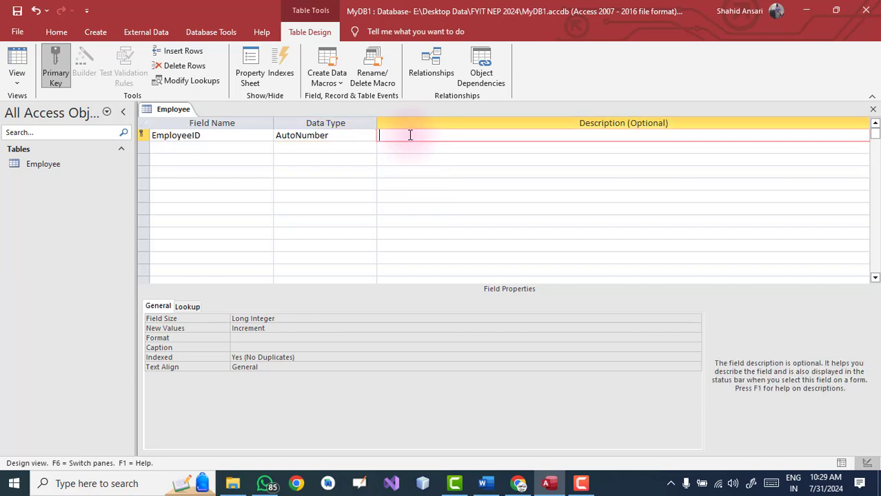
pyautogui.hotkey('ctrl', 'v')
pyautogui.click(399, 159)
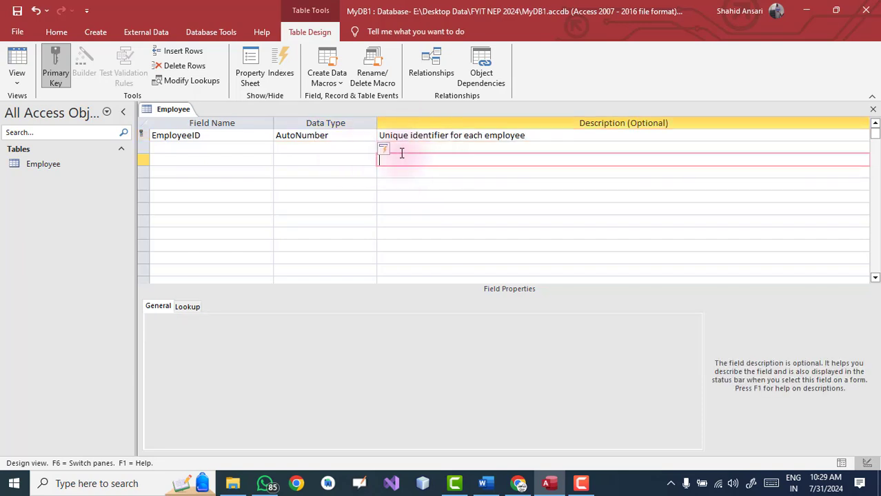
pyautogui.click(173, 135)
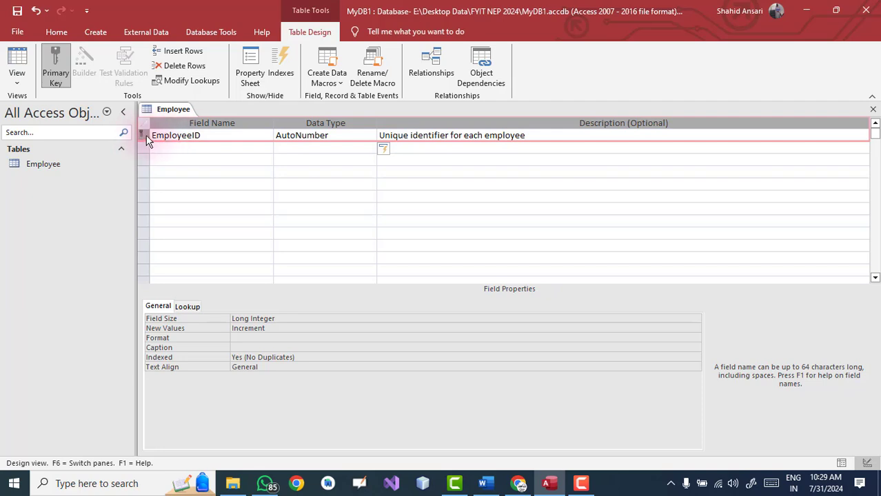
pyautogui.rightClick(146, 140)
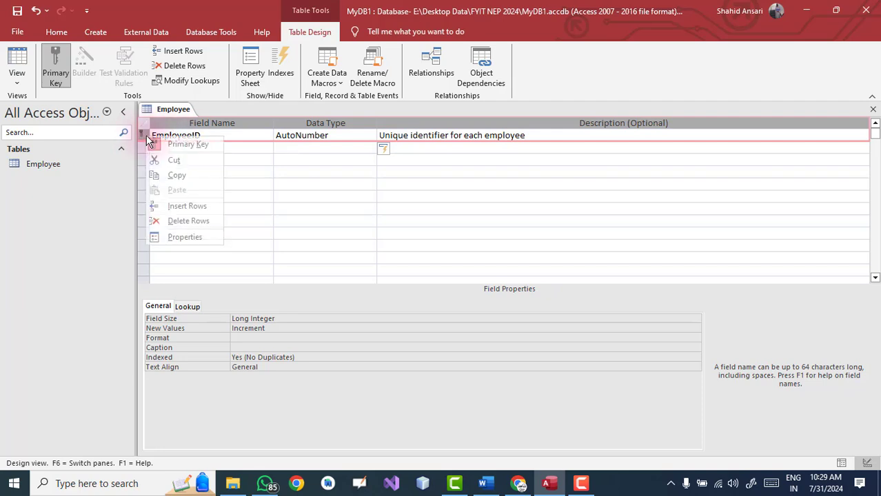
pyautogui.click(183, 145)
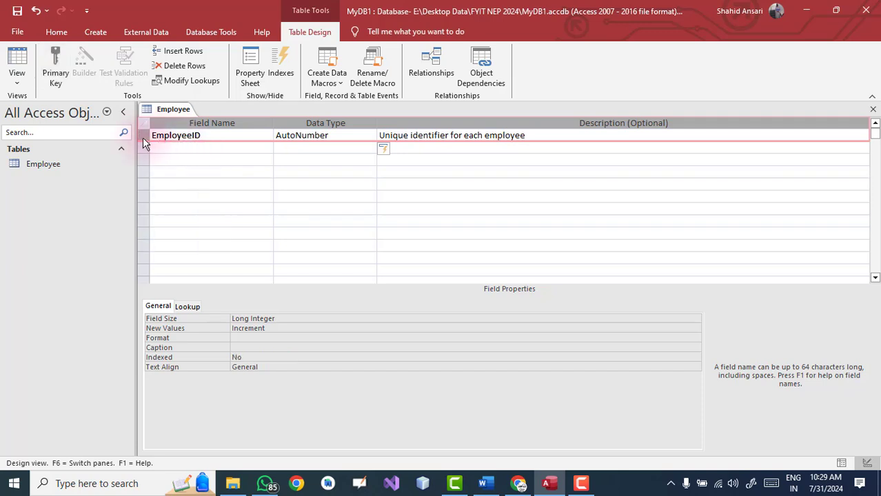
pyautogui.rightClick(143, 138)
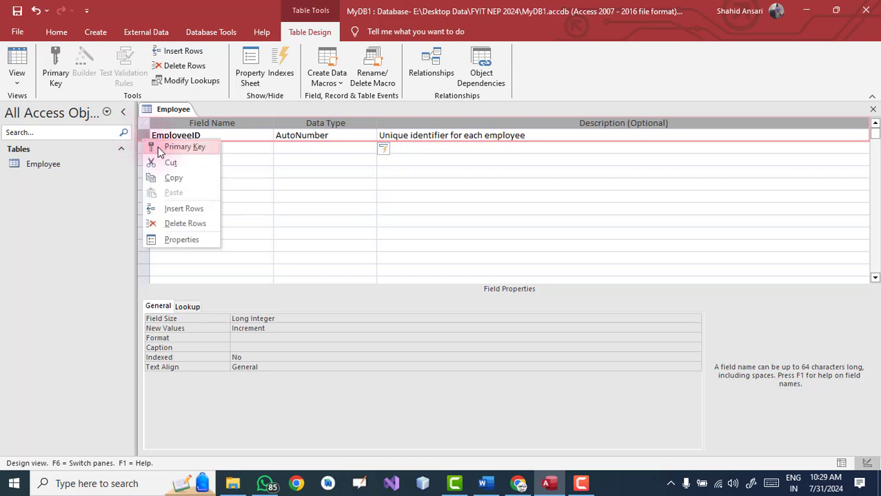
pyautogui.click(158, 149)
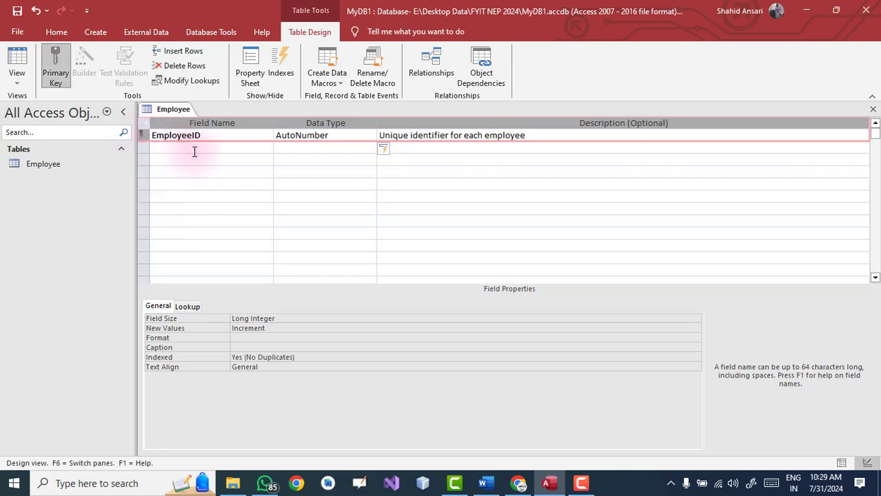
pyautogui.rightClick(141, 135)
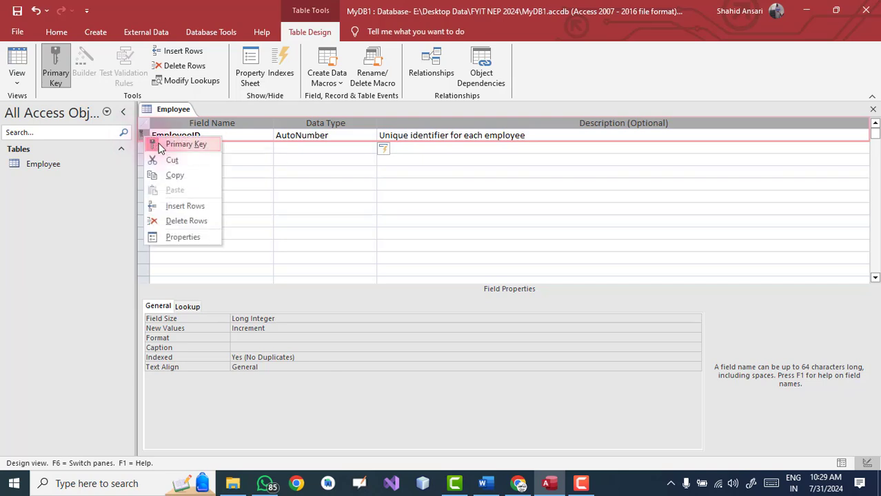
pyautogui.click(160, 147)
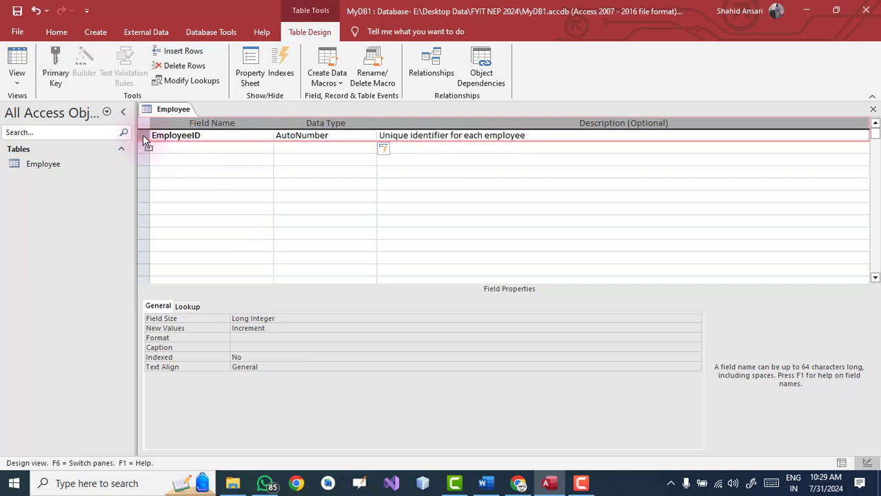
pyautogui.rightClick(143, 137)
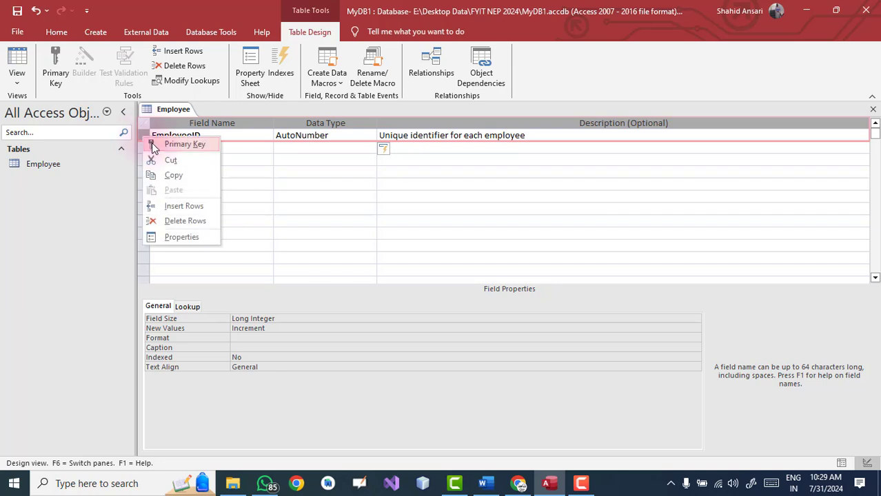
pyautogui.click(152, 146)
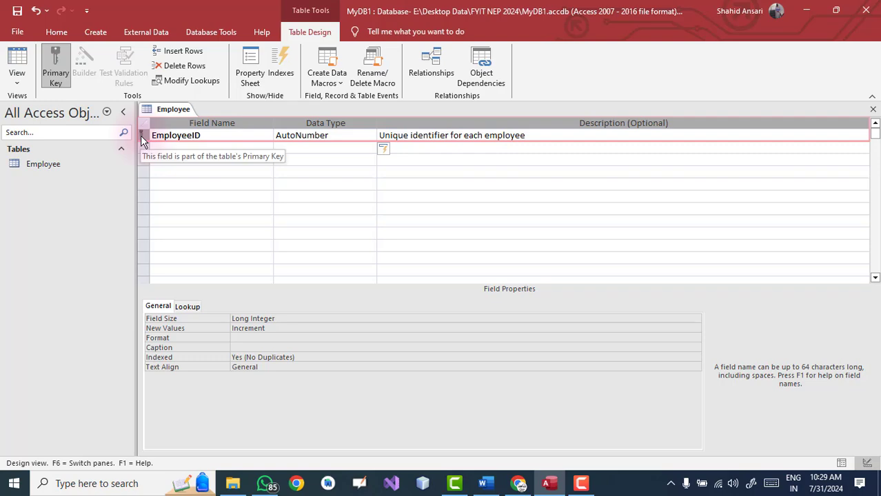
pyautogui.click(206, 147)
# Add the FirstName Short Text field with its description copied from Word
pyautogui.hotkey('alt', 'Tab')
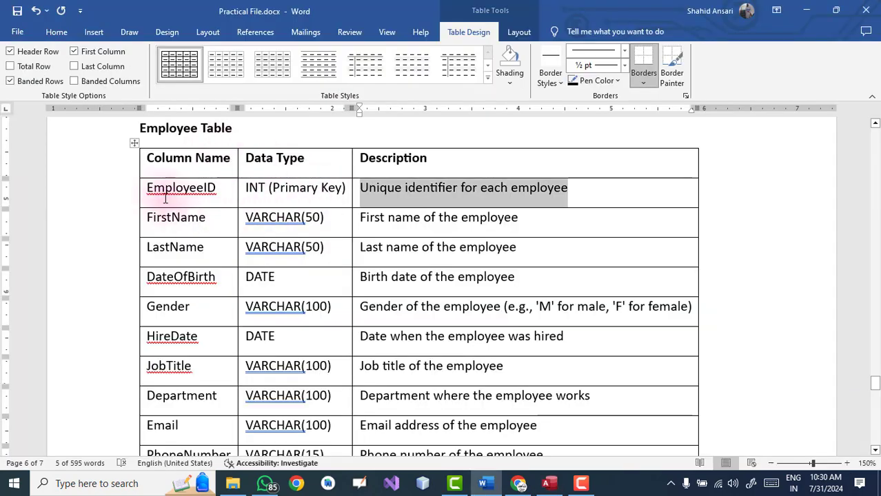
pyautogui.moveTo(145, 218); pyautogui.dragTo(211, 221)
pyautogui.hotkey('ctrl', 'c')
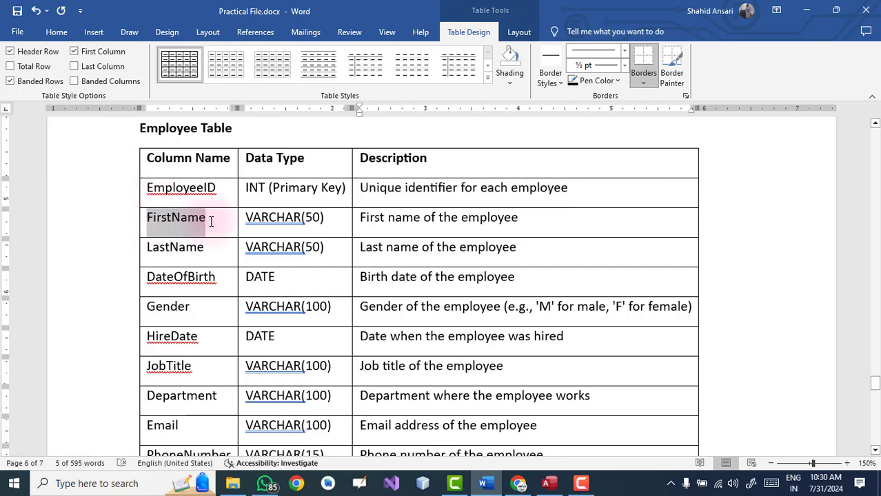
pyautogui.hotkey('alt', 'Tab')
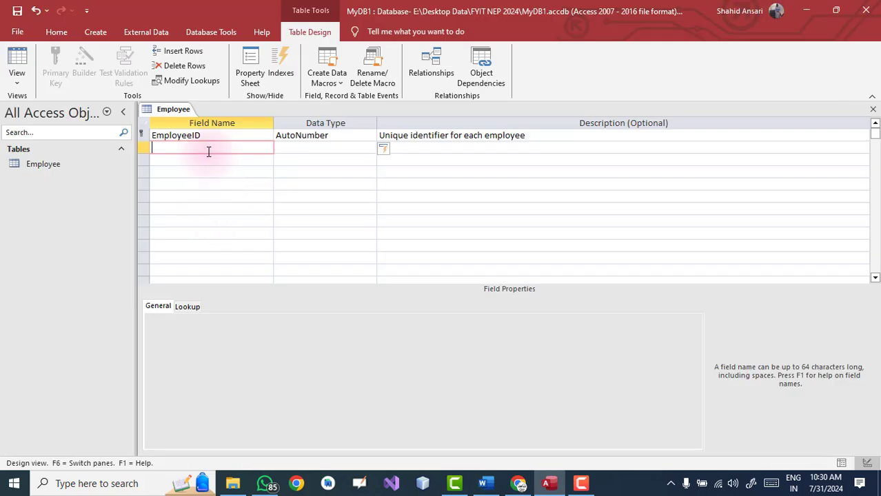
pyautogui.hotkey('ctrl', 'v')
pyautogui.click(323, 147)
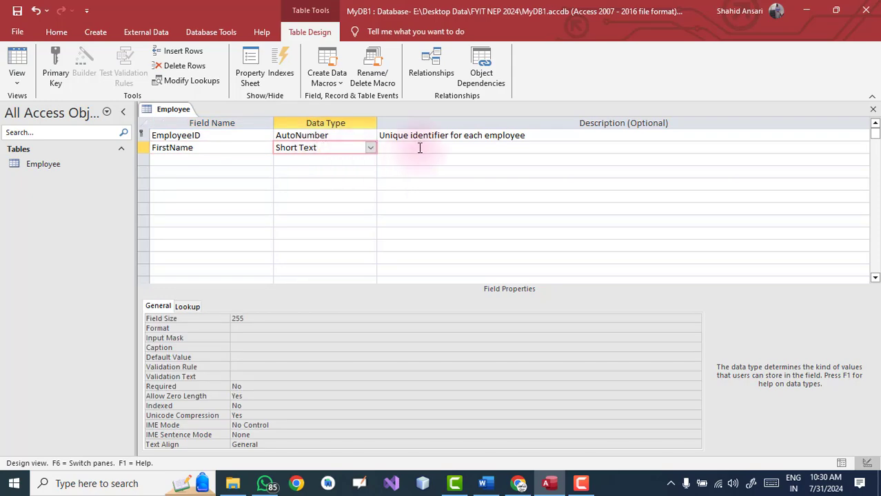
pyautogui.hotkey('alt', 'Tab')
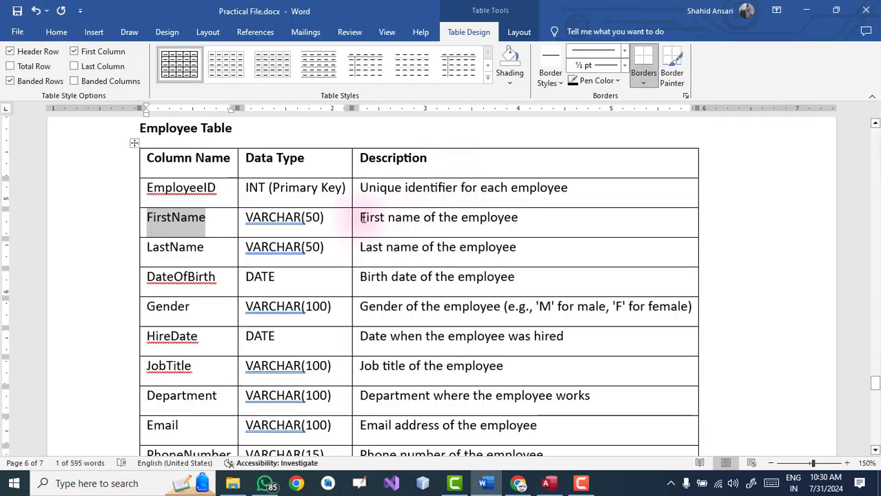
pyautogui.moveTo(361, 218); pyautogui.dragTo(521, 216)
pyautogui.hotkey('ctrl', 'c')
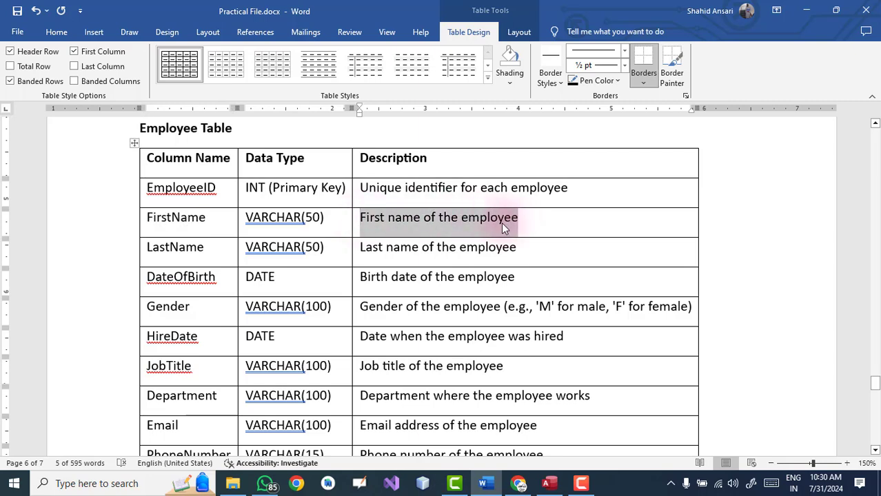
pyautogui.hotkey('alt', 'Tab')
pyautogui.click(412, 149)
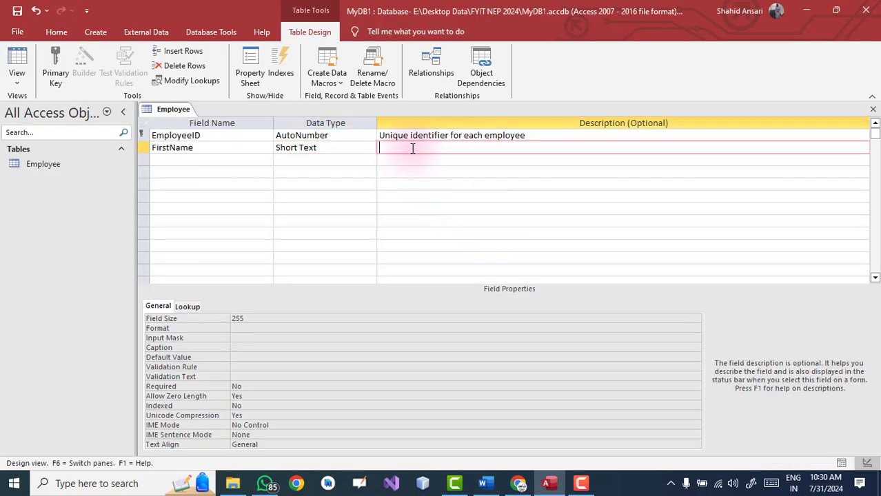
pyautogui.hotkey('ctrl', 'v')
pyautogui.click(213, 159)
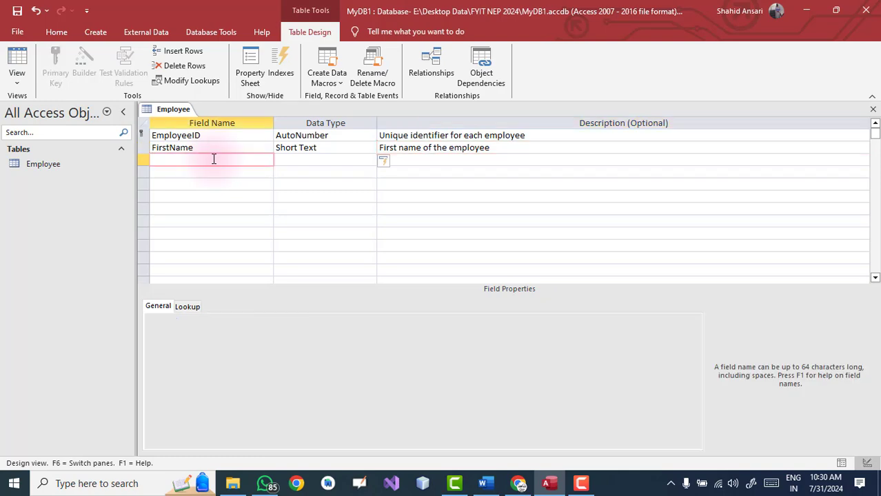
# Add the LastName Short Text field with its description copied from Word
pyautogui.hotkey('alt', 'Tab')
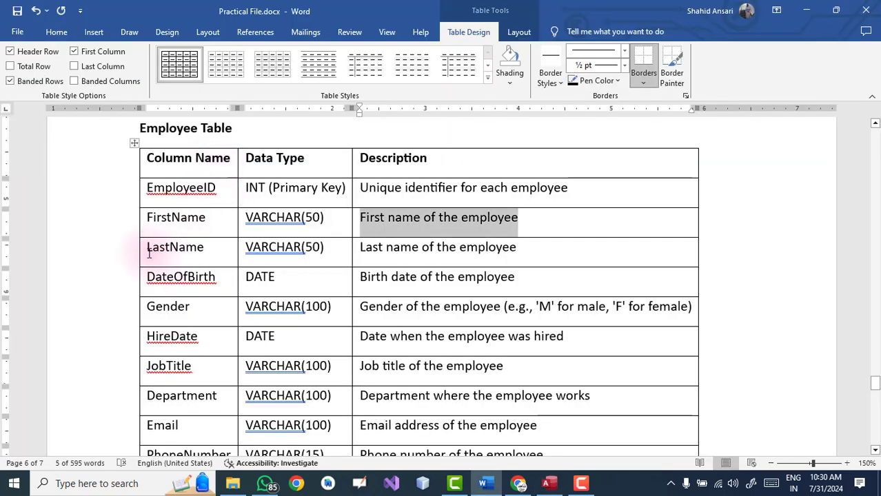
pyautogui.moveTo(149, 253); pyautogui.dragTo(208, 254)
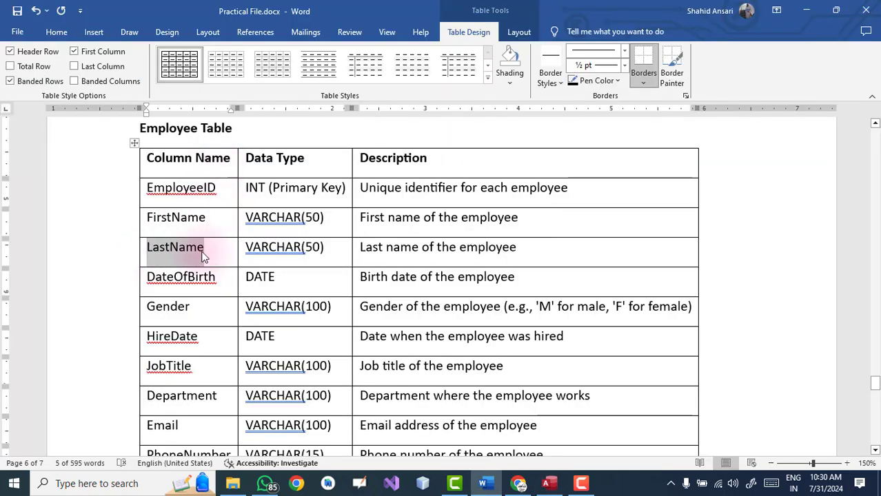
pyautogui.hotkey('alt', 'Tab')
pyautogui.write('LastName')
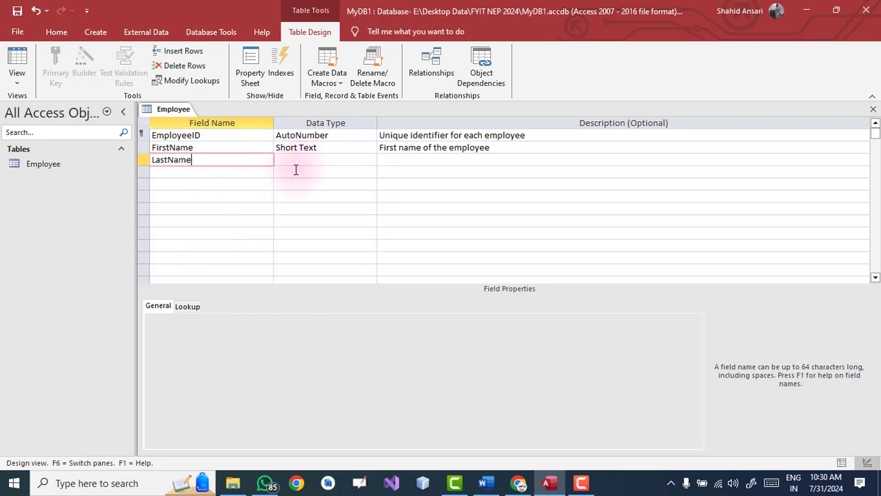
pyautogui.press('Tab')
pyautogui.press('Tab')
pyautogui.hotkey('alt', 'Tab')
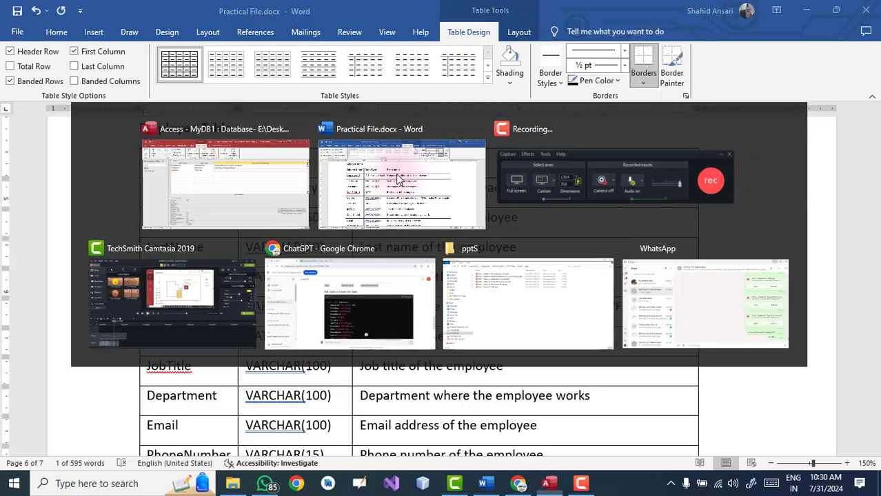
pyautogui.moveTo(360, 247); pyautogui.dragTo(519, 248)
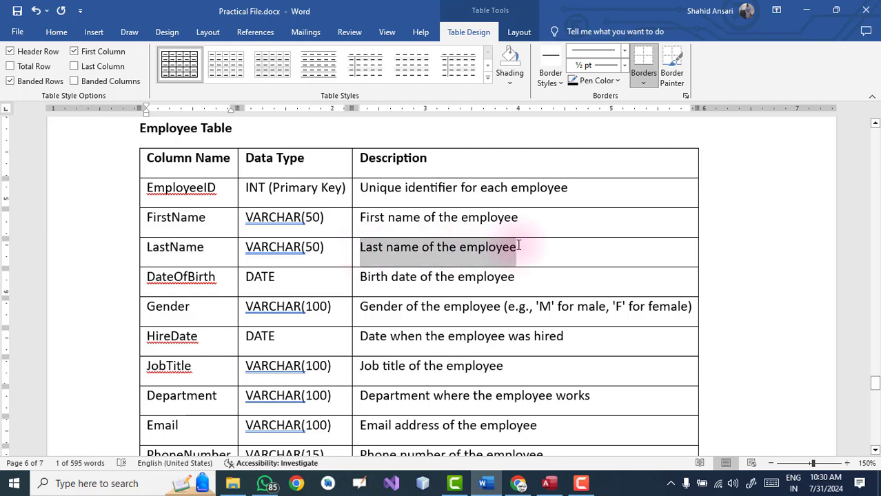
pyautogui.hotkey('ctrl', 'c')
pyautogui.hotkey('alt', 'Tab')
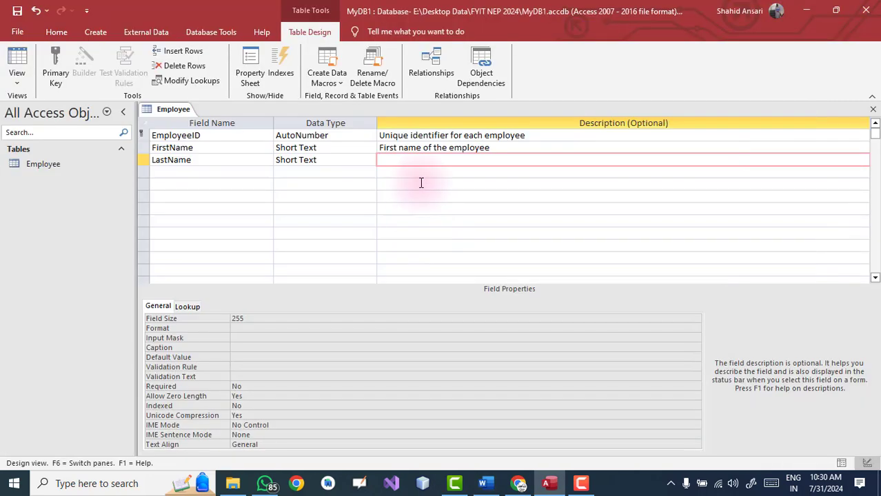
pyautogui.hotkey('ctrl', 'v')
# Copy the DateOfBirth field name from Word for the fourth row
pyautogui.hotkey('alt', 'Tab')
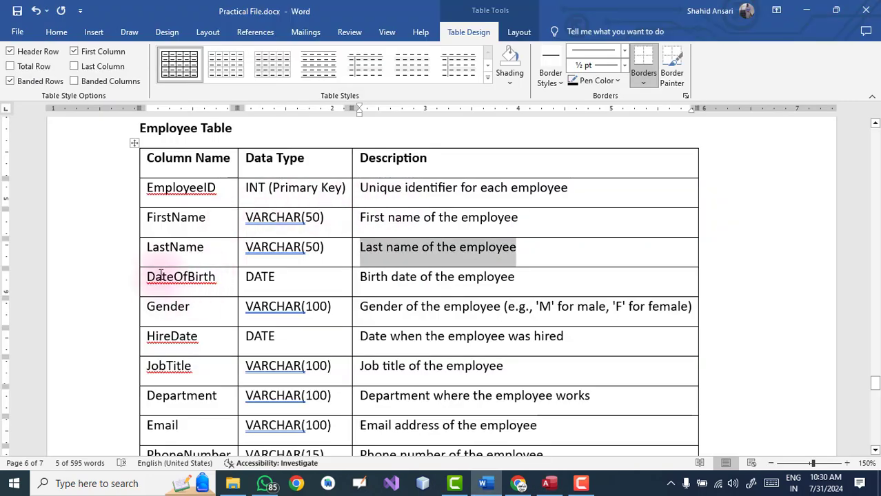
pyautogui.moveTo(149, 276); pyautogui.dragTo(231, 278)
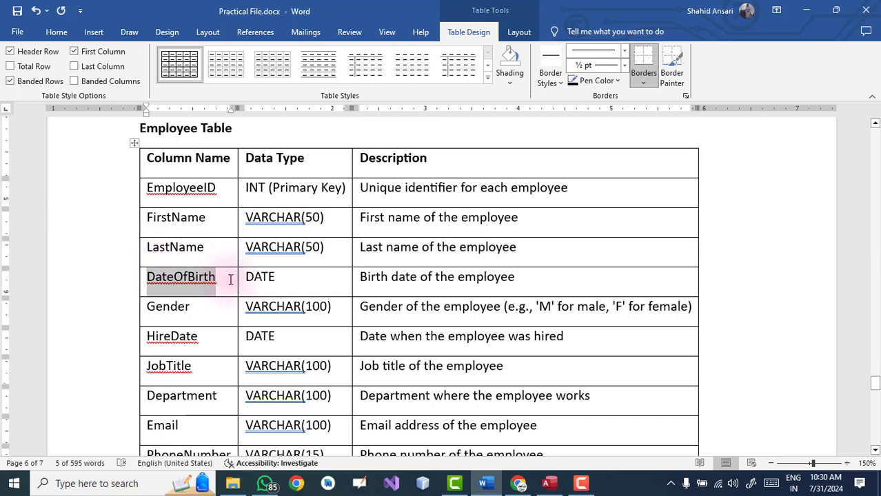
pyautogui.hotkey('ctrl', 'c')
pyautogui.hotkey('alt', 'Tab')
pyautogui.click(228, 173)
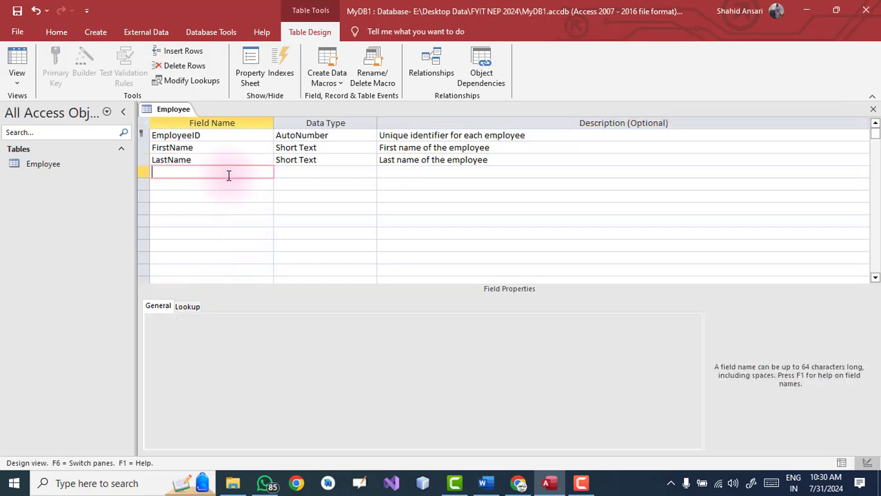
# Add DateOfBirth as a Date/Time field with its birth-date description from Word
pyautogui.hotkey('ctrl', 'v')
pyautogui.click(319, 173)
pyautogui.click(370, 172)
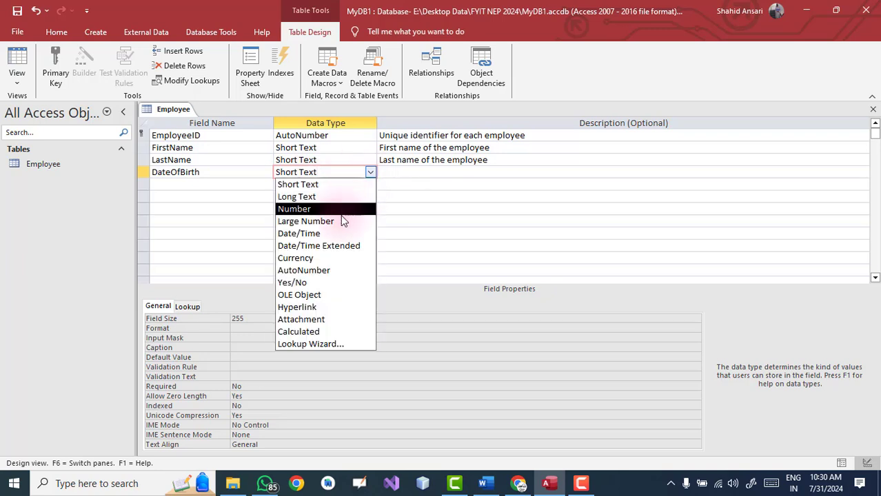
pyautogui.click(336, 233)
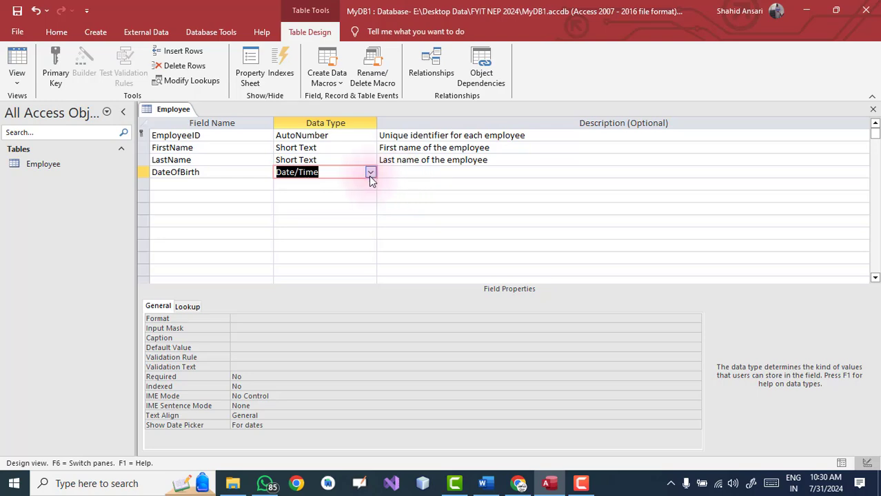
pyautogui.click(370, 172)
pyautogui.click(370, 173)
pyautogui.hotkey('alt', 'Tab')
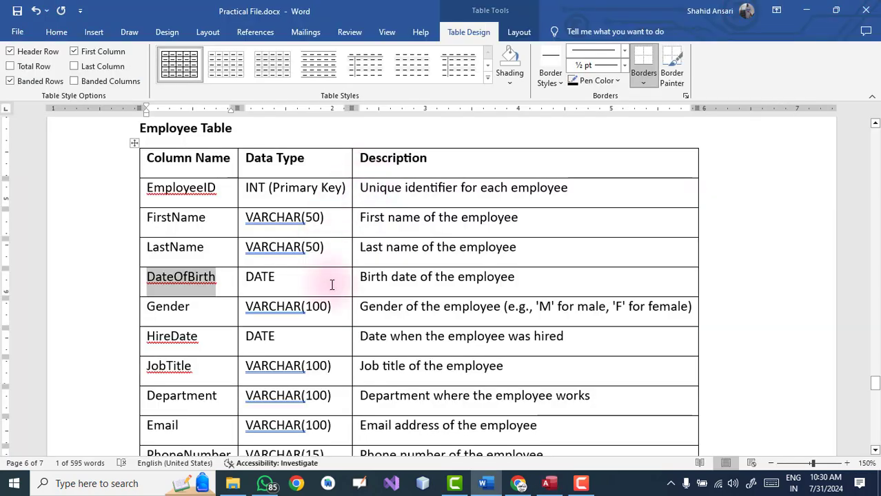
pyautogui.moveTo(361, 277); pyautogui.dragTo(507, 277)
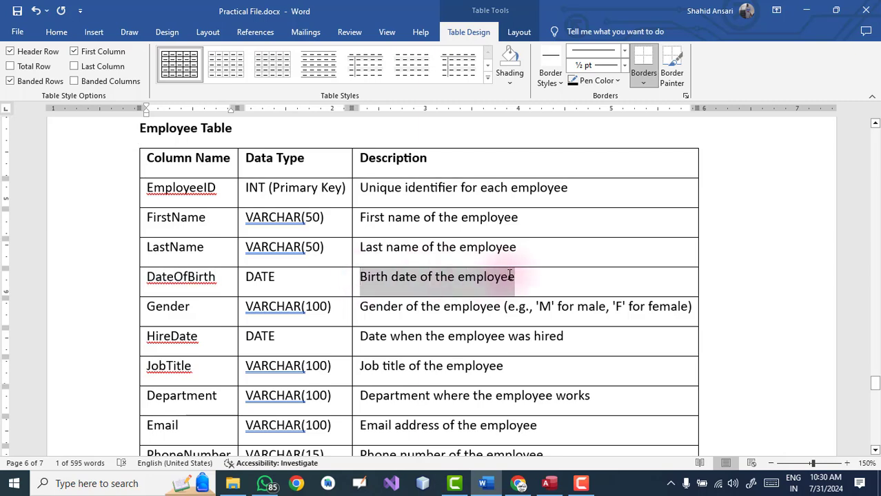
pyautogui.hotkey('alt', 'Tab')
pyautogui.click(407, 172)
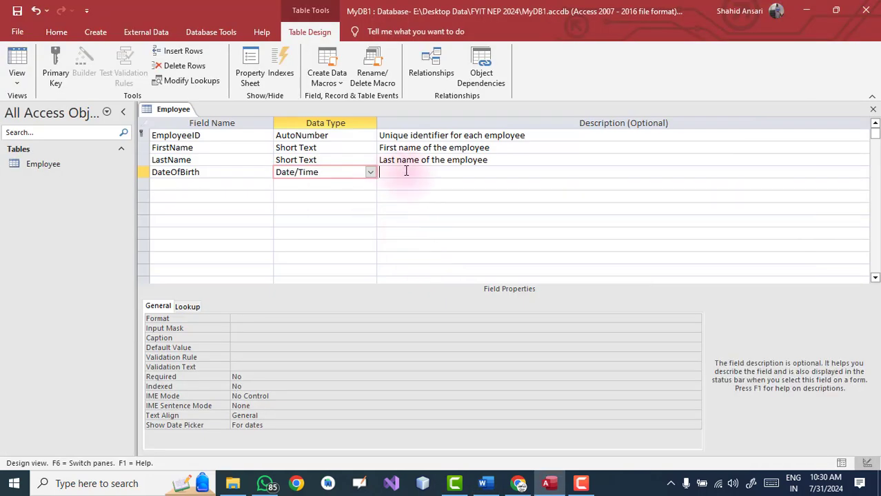
pyautogui.hotkey('ctrl', 'v')
# Add a Gender field below DateOfBirth, keeping Short Text
pyautogui.hotkey('alt', 'Tab')
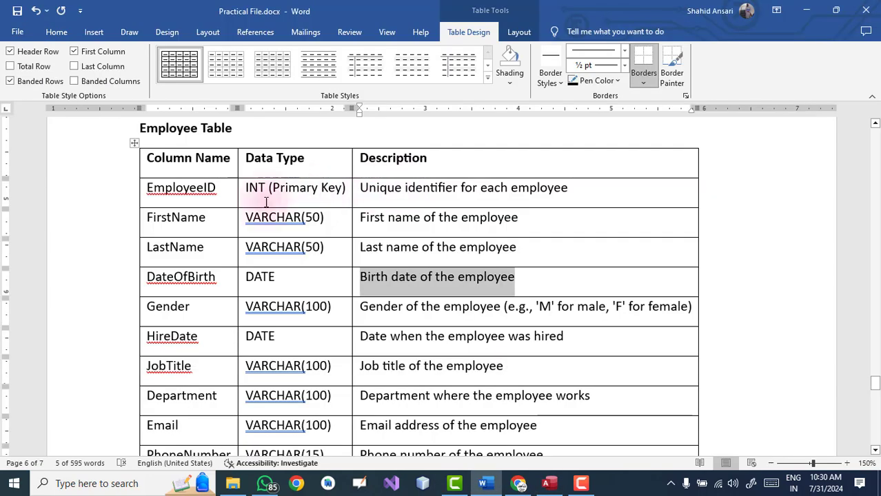
pyautogui.scroll(-1, 192, 264)
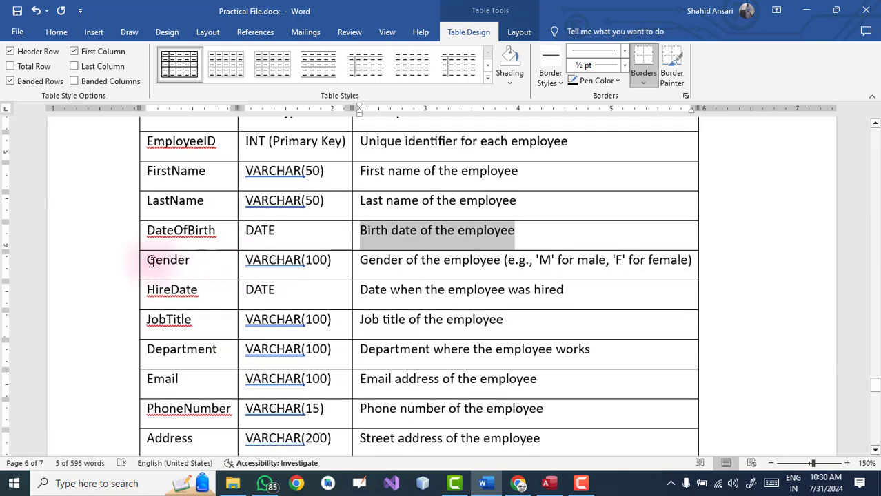
pyautogui.moveTo(148, 261); pyautogui.dragTo(195, 263)
pyautogui.hotkey('ctrl', 'c')
pyautogui.hotkey('alt', 'Tab')
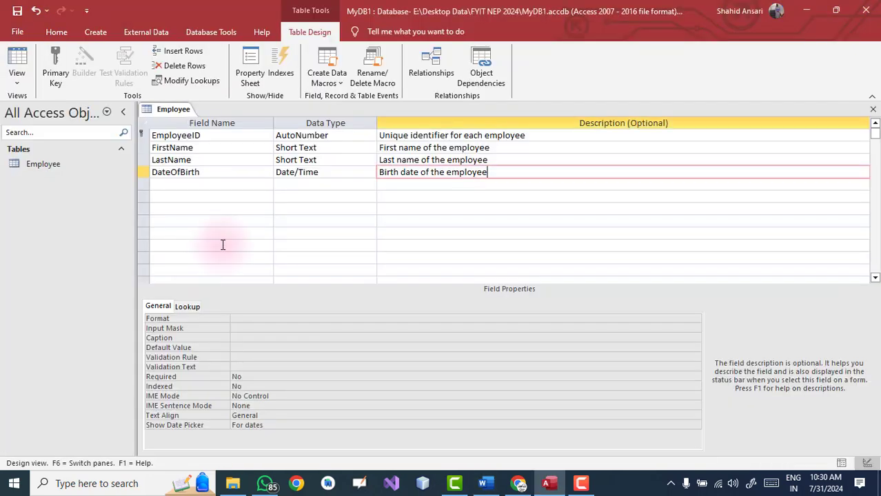
pyautogui.click(187, 183)
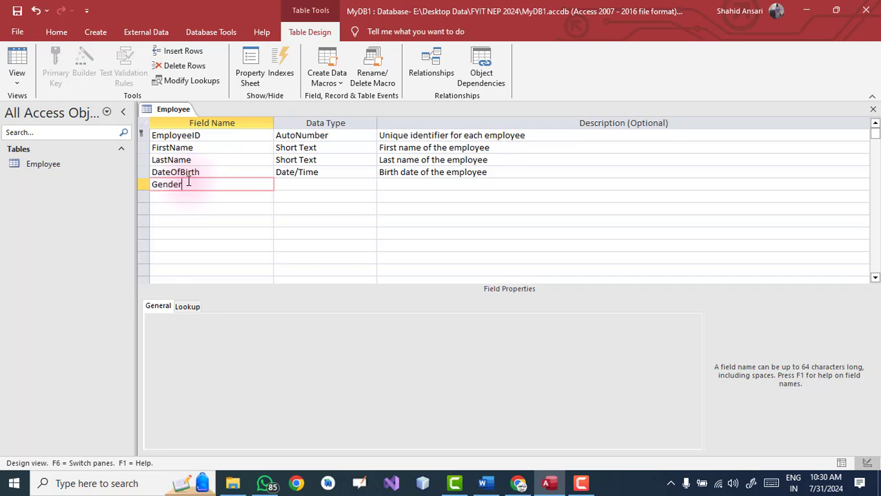
pyautogui.press('Tab')
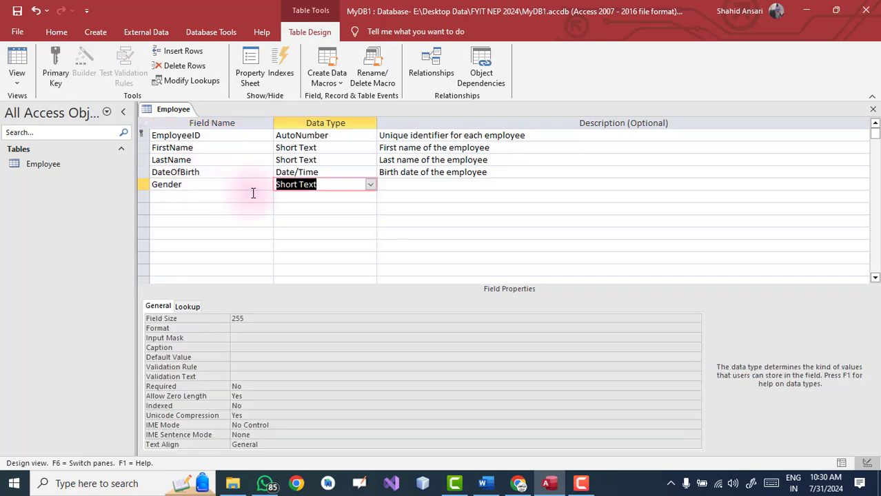
pyautogui.press('Tab')
# Paste the Gender description from Word into its Description cell
pyautogui.hotkey('alt', 'Tab')
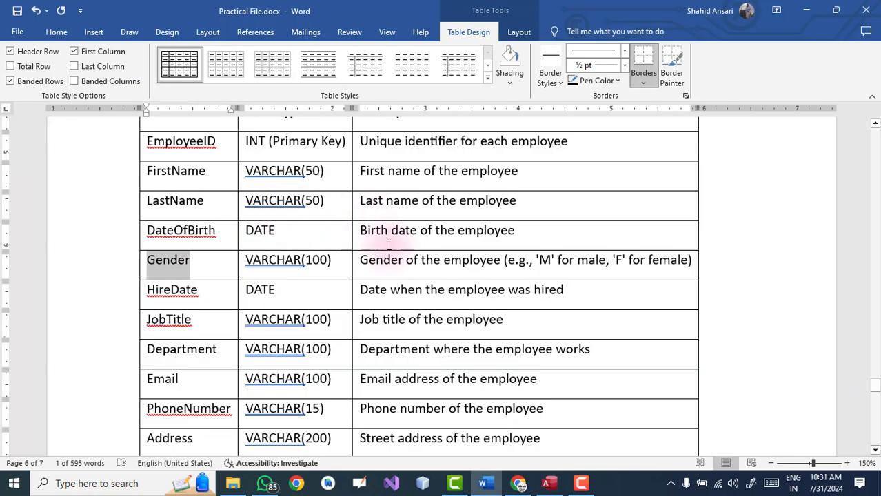
pyautogui.moveTo(360, 261); pyautogui.dragTo(688, 258)
pyautogui.hotkey('ctrl', 'c')
pyautogui.hotkey('alt', 'Tab')
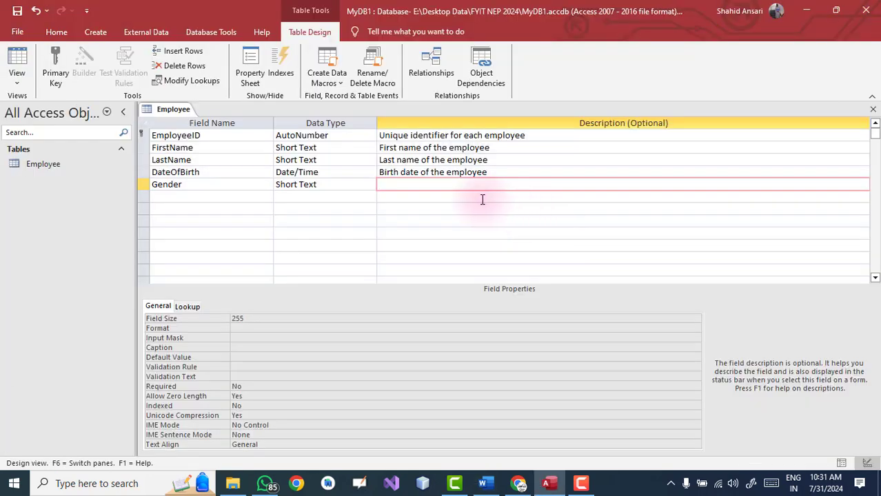
pyautogui.hotkey('ctrl', 'v')
pyautogui.click(208, 199)
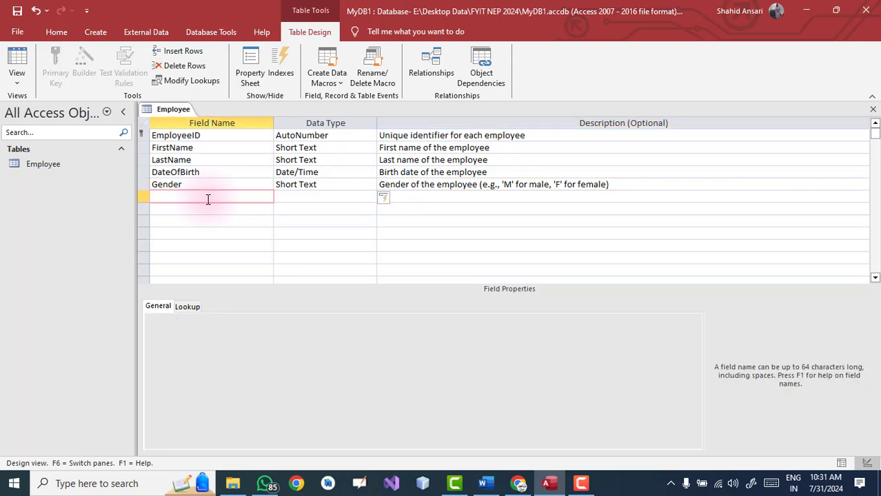
# Add a HireDate field of type Date/Time, with its description copied from Word
pyautogui.hotkey('alt', 'Tab')
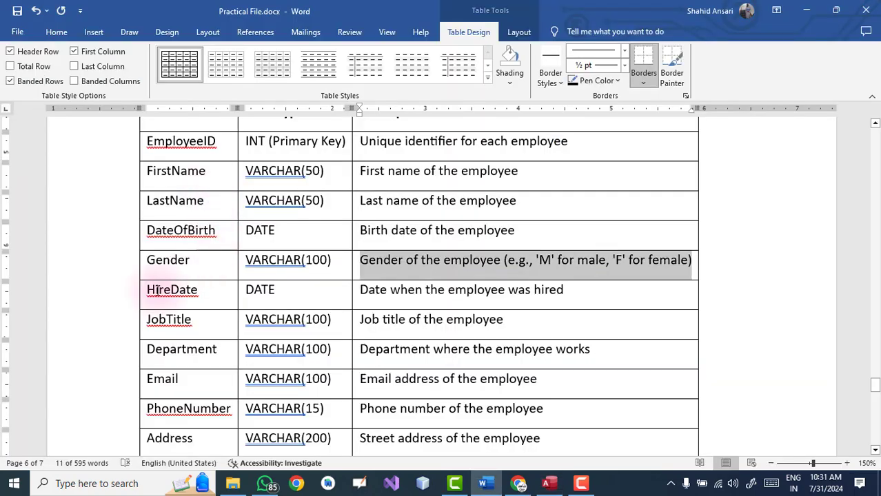
pyautogui.moveTo(149, 290); pyautogui.dragTo(195, 291)
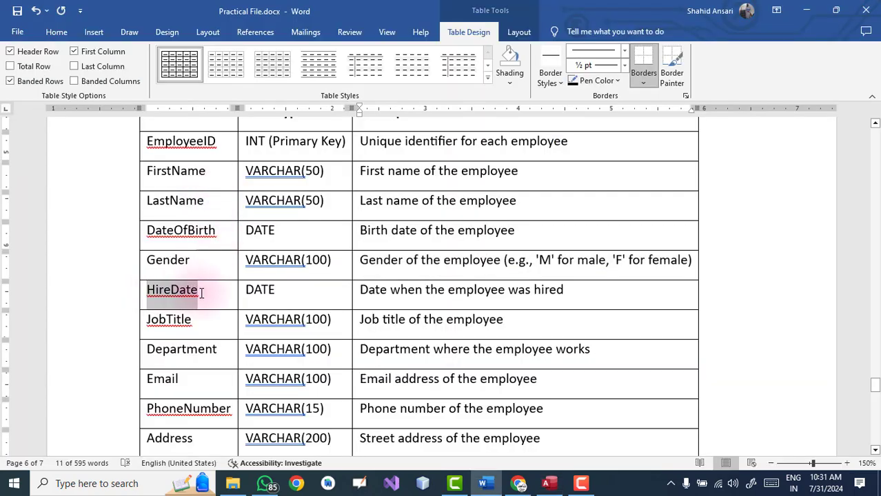
pyautogui.hotkey('alt', 'Tab')
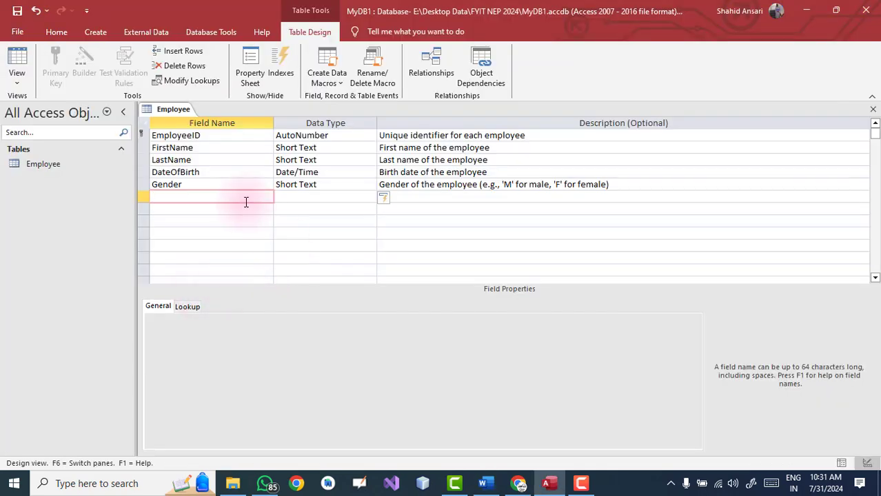
pyautogui.hotkey('ctrl', 'v')
pyautogui.click(328, 196)
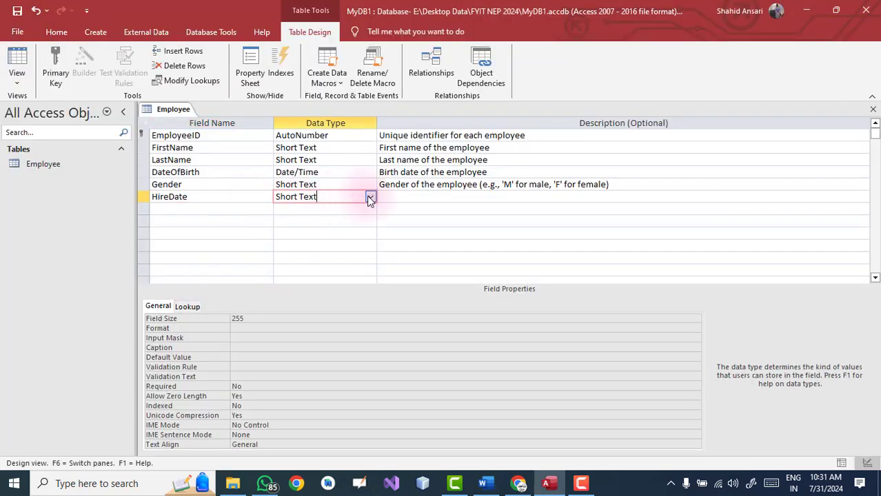
pyautogui.click(370, 196)
pyautogui.click(334, 257)
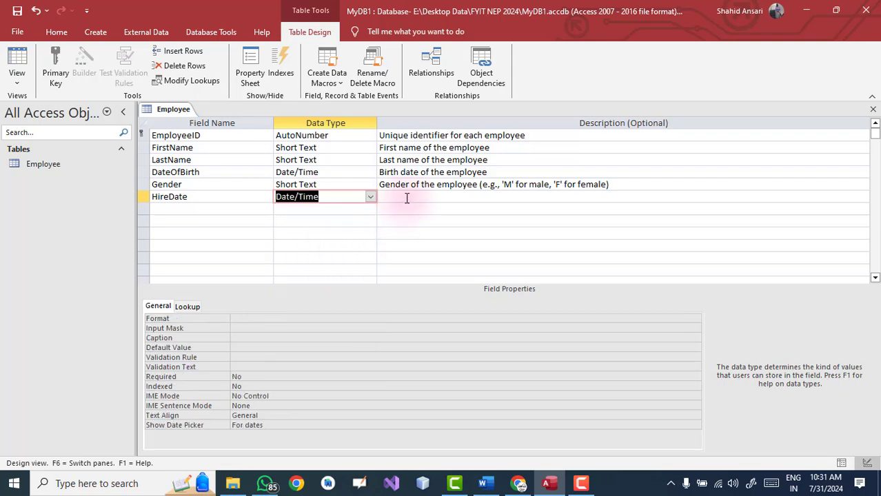
pyautogui.hotkey('alt', 'Tab')
pyautogui.moveTo(361, 290); pyautogui.dragTo(568, 290)
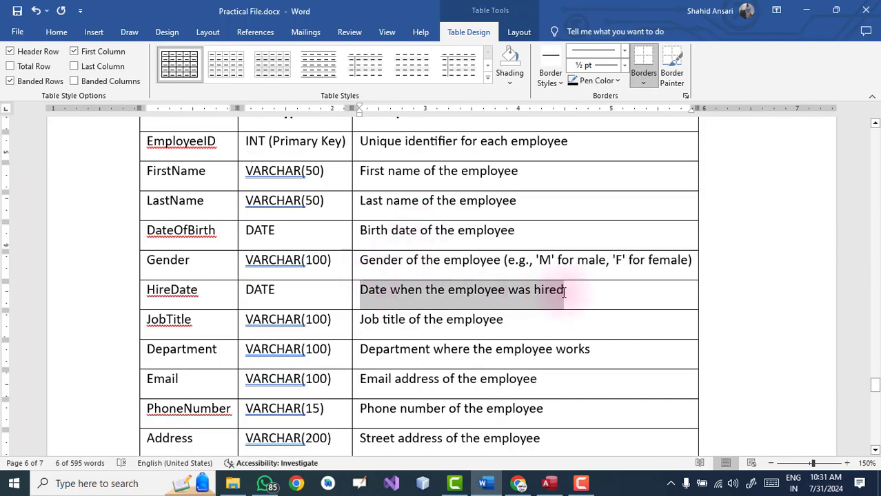
pyautogui.hotkey('alt', 'Tab')
pyautogui.hotkey('ctrl', 'v')
# Add a JobTitle Short Text field, with its description copied from Word
pyautogui.hotkey('alt', 'Tab')
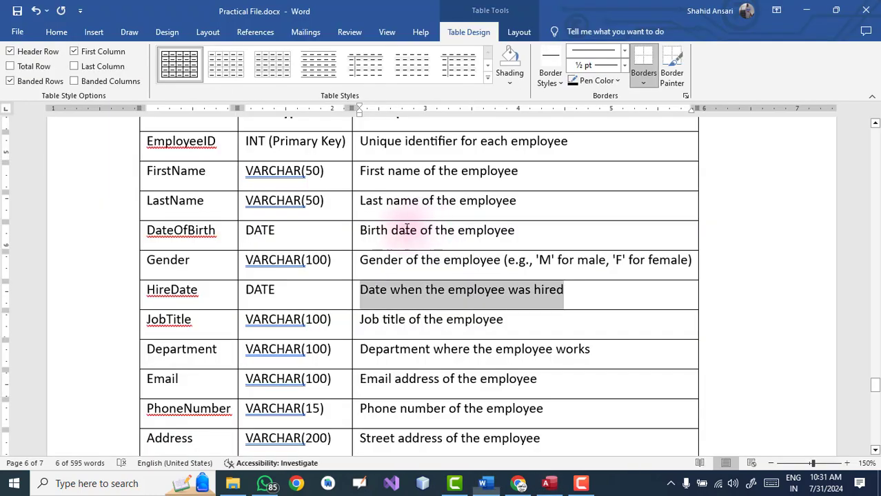
pyautogui.scroll(-2, 305, 240)
pyautogui.scroll(-1, 305, 241)
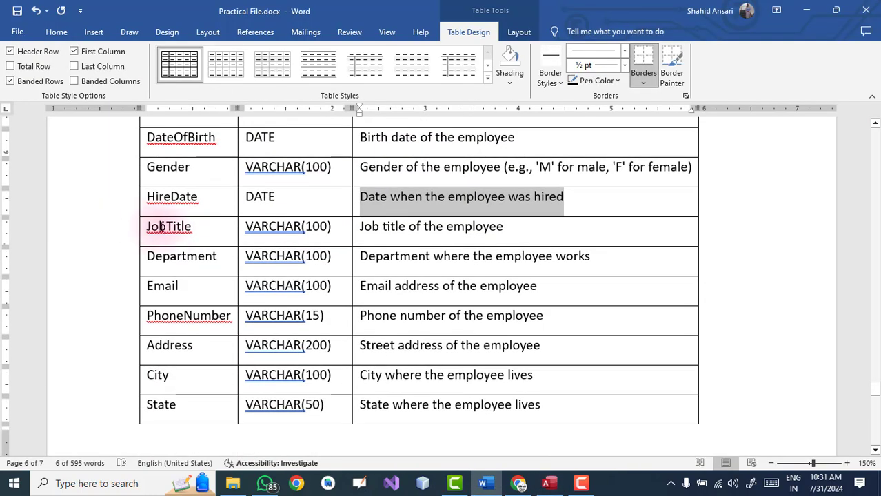
pyautogui.moveTo(153, 226); pyautogui.dragTo(196, 227)
pyautogui.hotkey('alt', 'Tab')
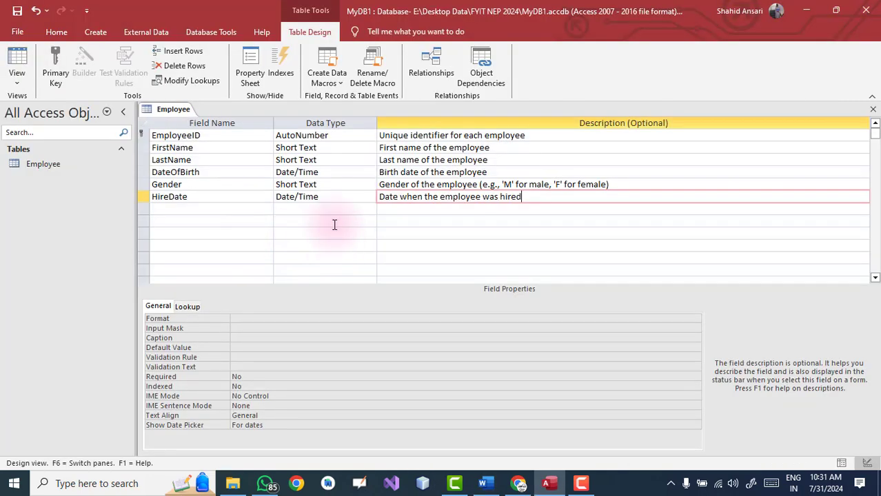
pyautogui.click(225, 209)
pyautogui.hotkey('ctrl', 'v')
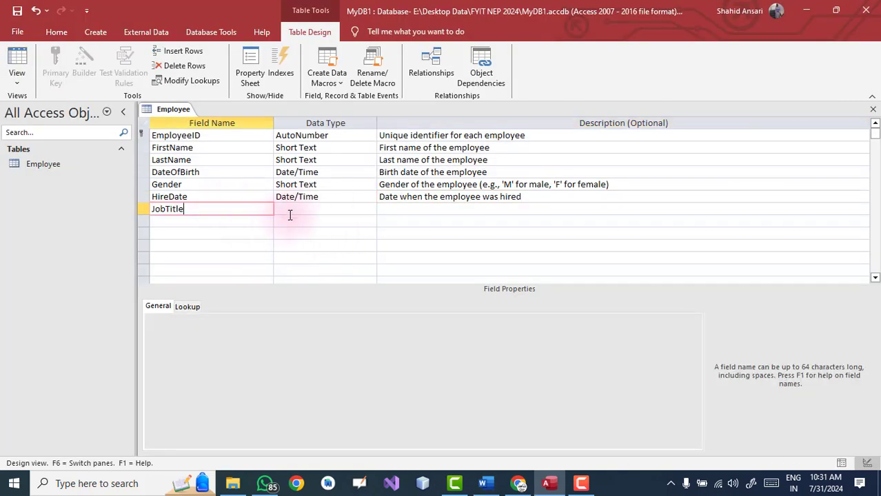
pyautogui.click(292, 209)
pyautogui.click(412, 214)
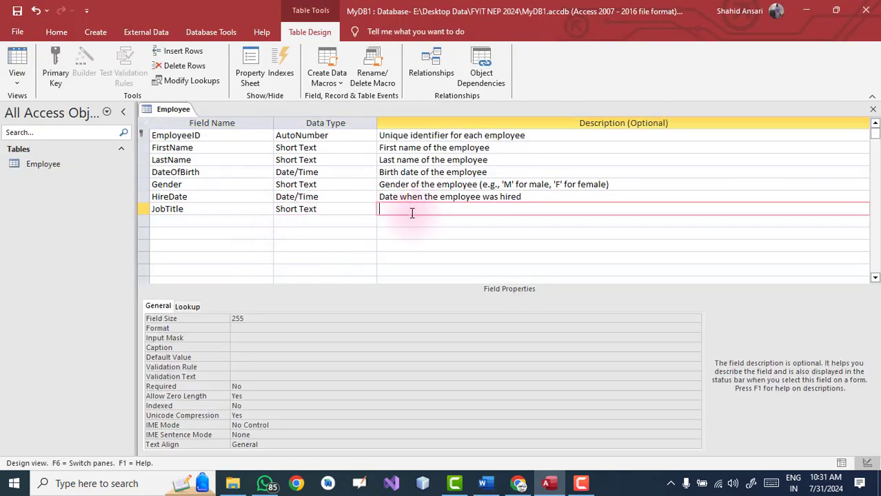
pyautogui.hotkey('alt', 'Tab')
pyautogui.moveTo(366, 226); pyautogui.dragTo(512, 227)
pyautogui.hotkey('alt', 'Tab')
pyautogui.hotkey('ctrl', 'v')
# Add a Department Short Text field and paste its description from Word
pyautogui.hotkey('alt', 'Tab')
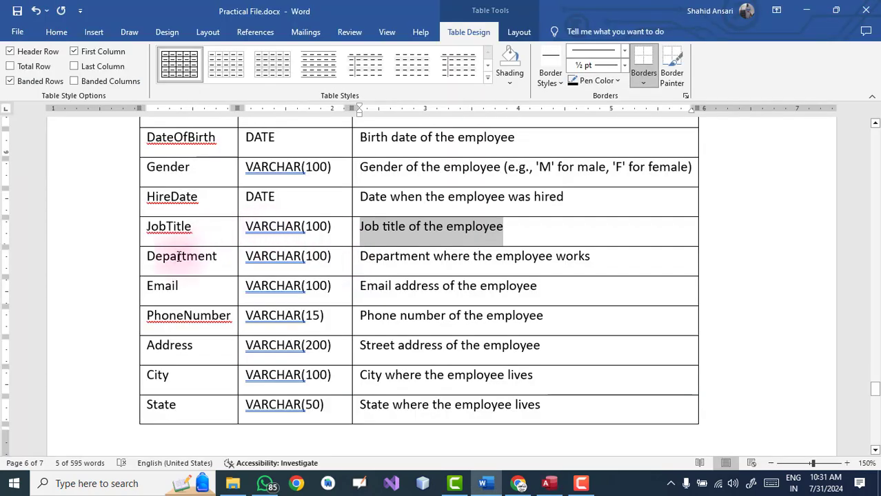
pyautogui.moveTo(150, 259); pyautogui.dragTo(221, 260)
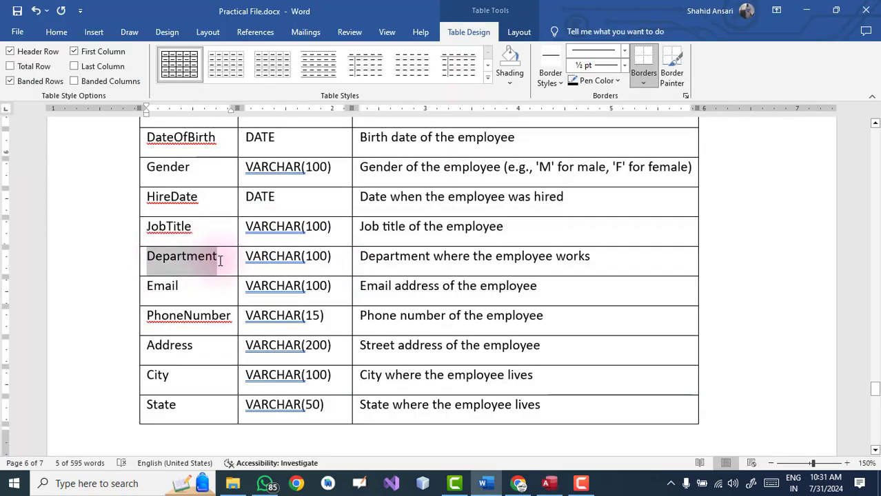
pyautogui.hotkey('alt', 'Tab')
pyautogui.click(201, 224)
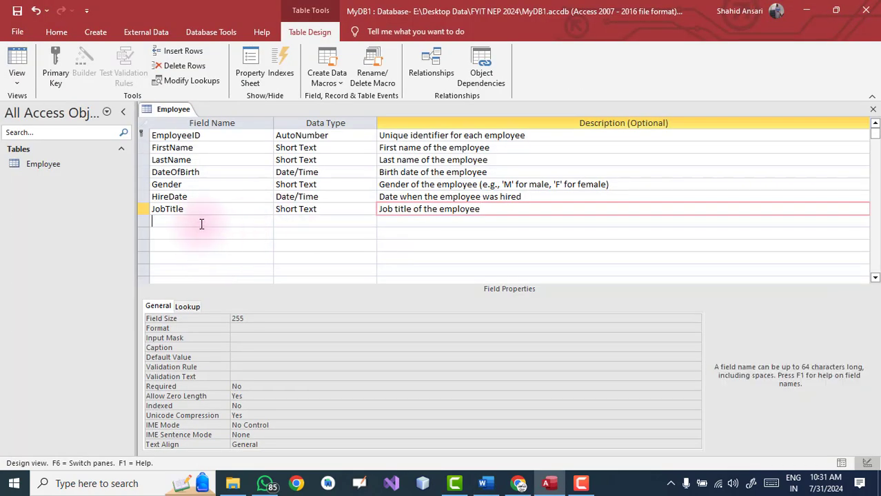
pyautogui.hotkey('ctrl', 'v')
pyautogui.click(294, 221)
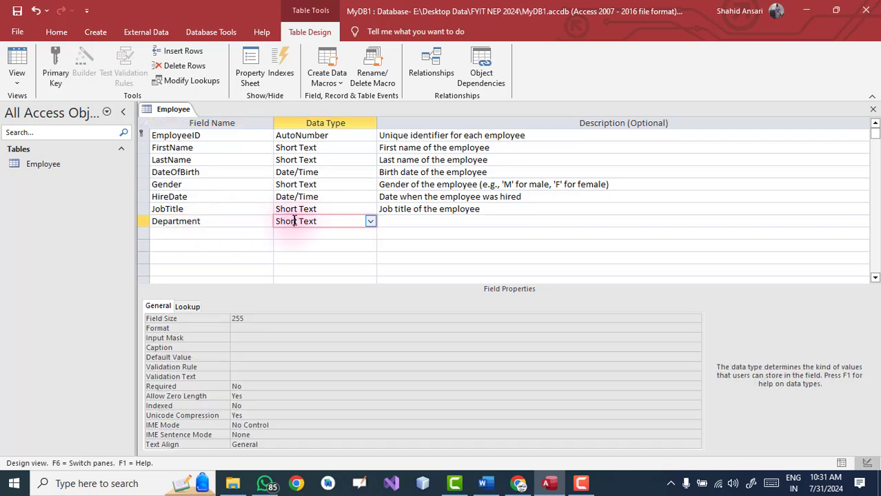
pyautogui.hotkey('alt', 'Tab')
pyautogui.hotkey('alt', 'Tab')
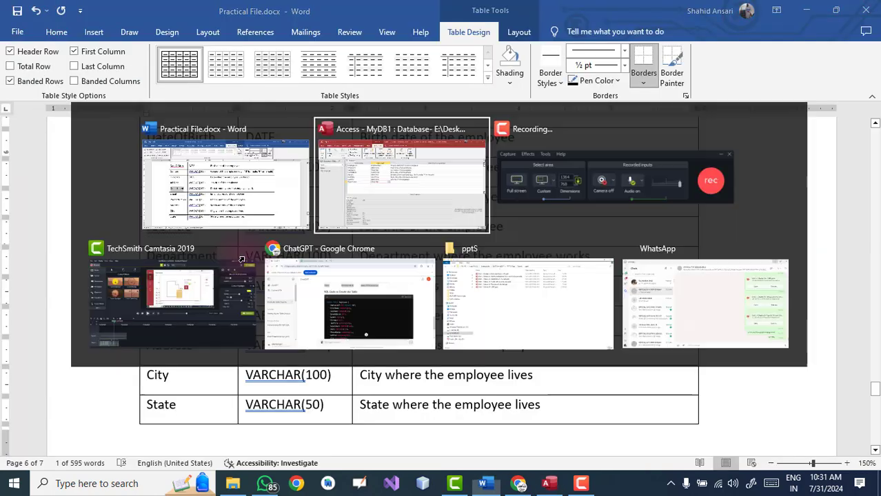
pyautogui.hotkey('alt', 'Tab')
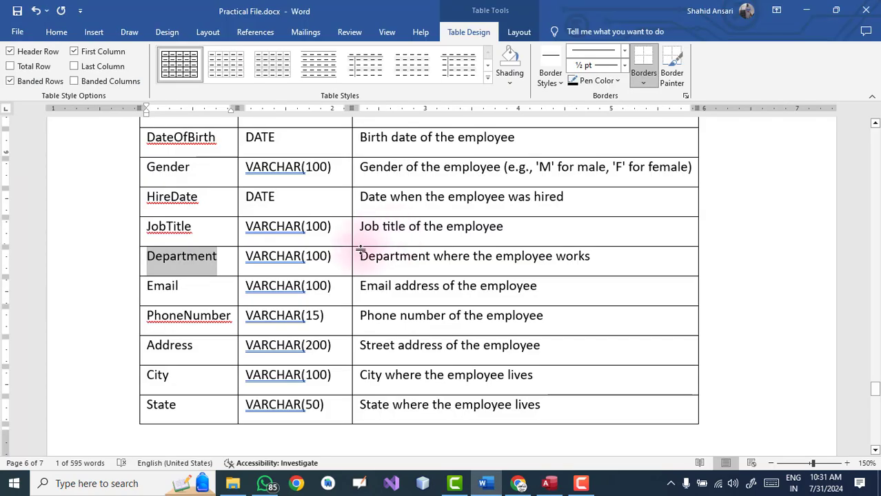
pyautogui.moveTo(360, 250); pyautogui.dragTo(584, 257)
pyautogui.hotkey('ctrl', 'c')
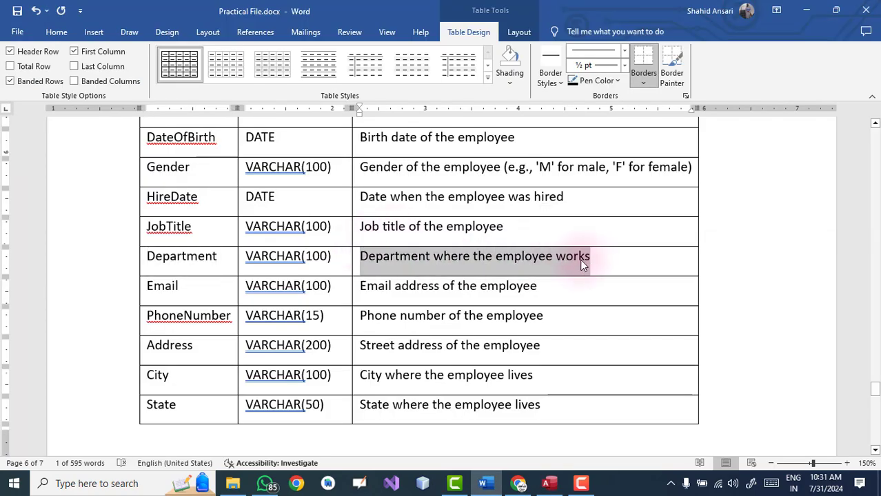
pyautogui.hotkey('alt', 'Tab')
pyautogui.click(420, 220)
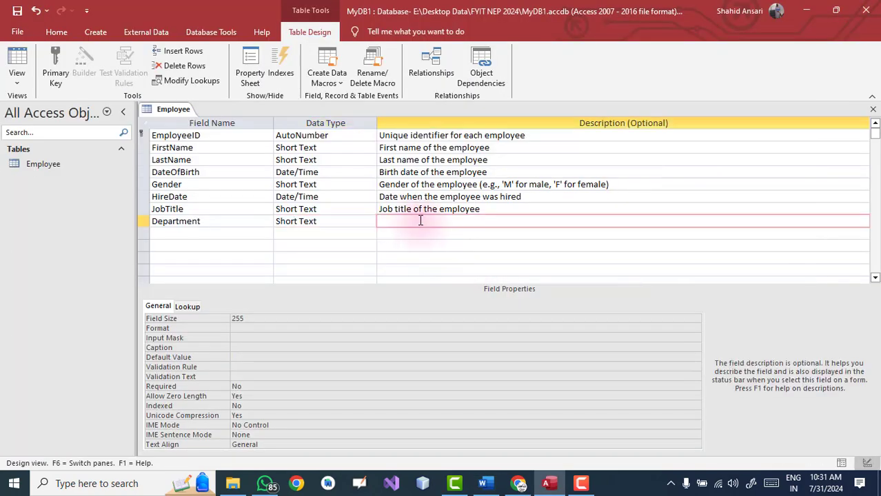
pyautogui.hotkey('ctrl', 'v')
# Add an Email Short Text field, with its description copied from Word
pyautogui.hotkey('alt', 'Tab')
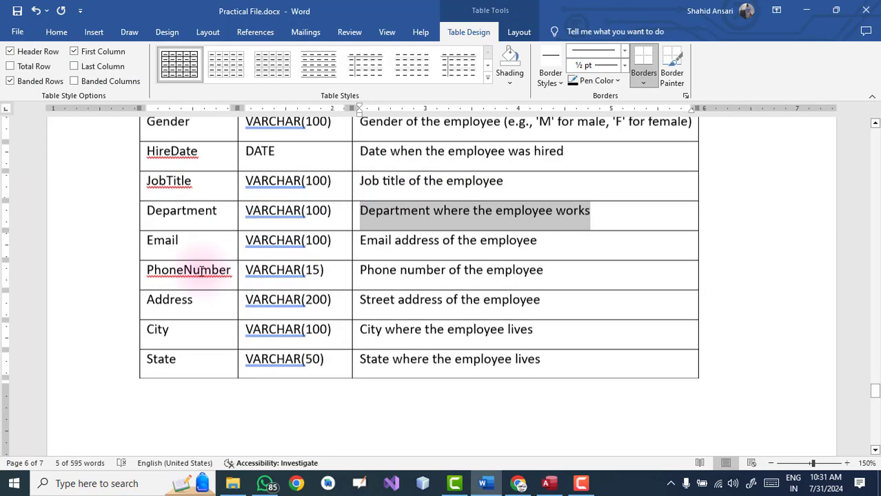
pyautogui.moveTo(147, 241); pyautogui.dragTo(183, 240)
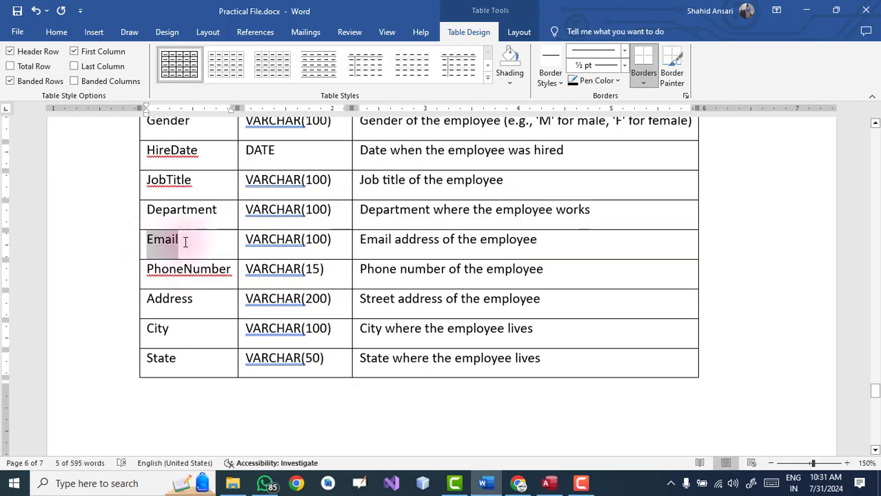
pyautogui.hotkey('ctrl', 'c')
pyautogui.hotkey('alt', 'Tab')
pyautogui.click(221, 233)
pyautogui.hotkey('ctrl', 'v')
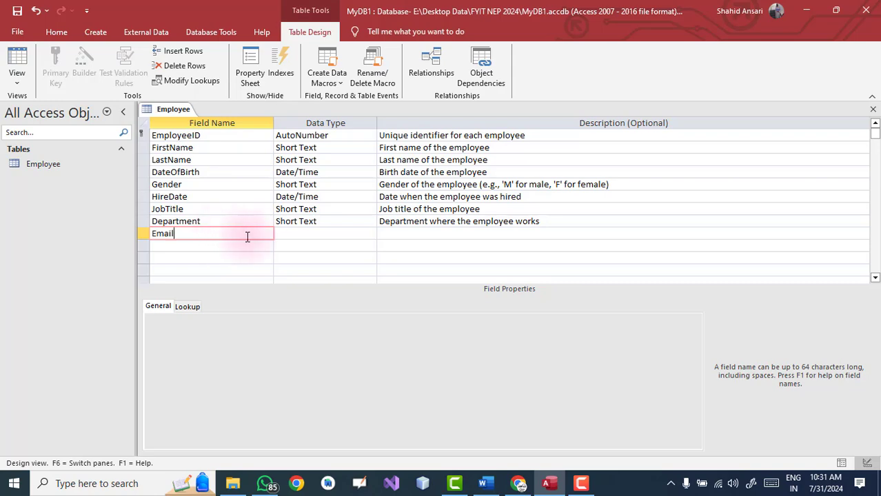
pyautogui.press('Tab')
pyautogui.press('Tab')
pyautogui.hotkey('alt', 'Tab')
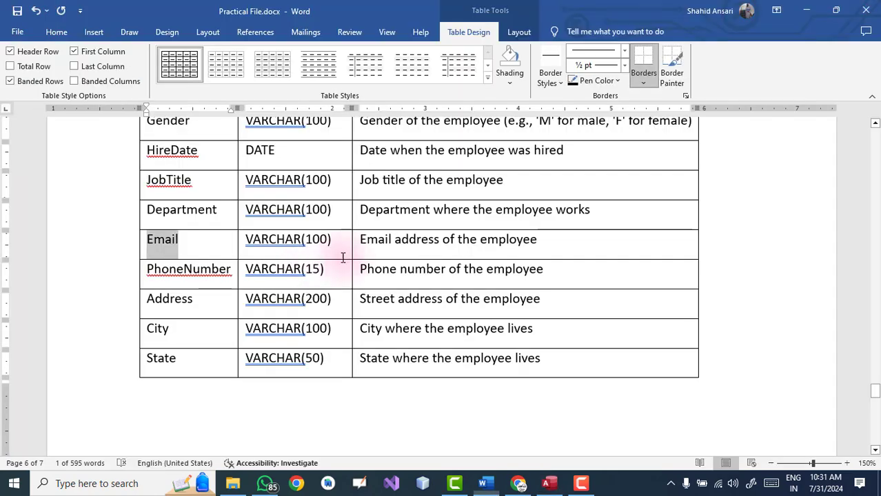
pyautogui.moveTo(360, 240); pyautogui.dragTo(525, 250)
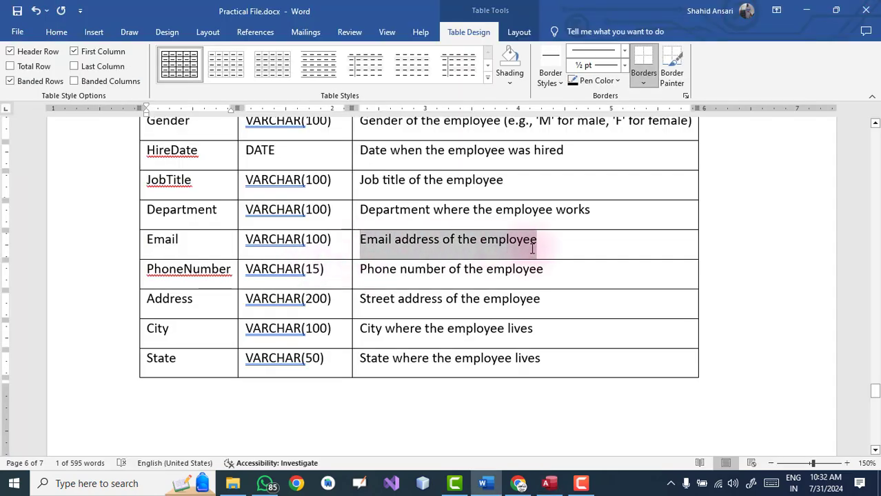
pyautogui.hotkey('ctrl', 'c')
pyautogui.hotkey('alt', 'Tab')
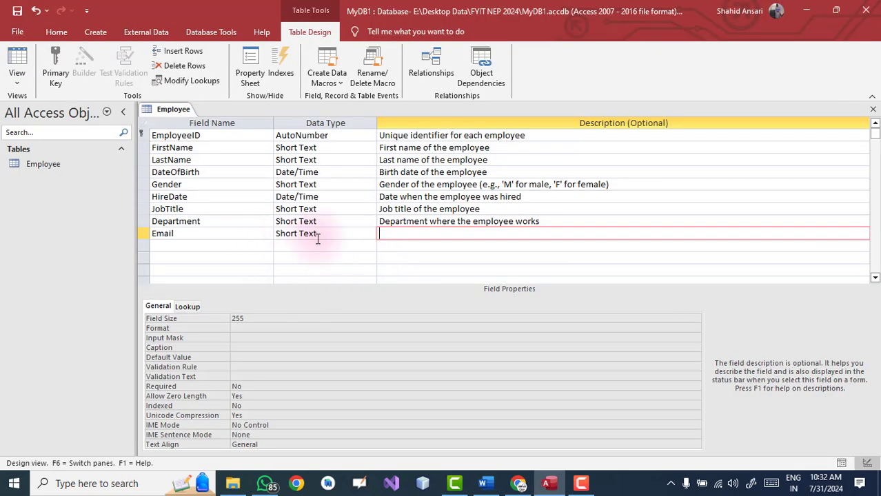
pyautogui.hotkey('ctrl', 'v')
# Add a PhoneNumber Short Text field and start its description
pyautogui.click(214, 246)
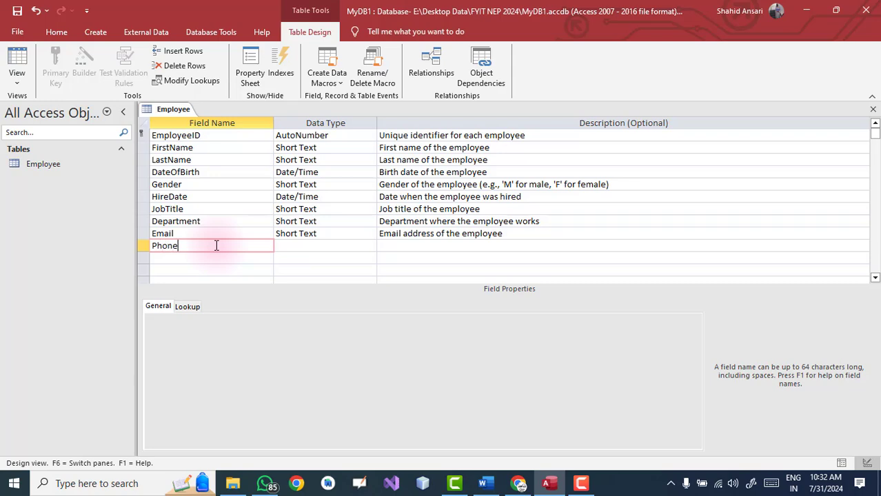
pyautogui.press('Tab')
pyautogui.press('Tab')
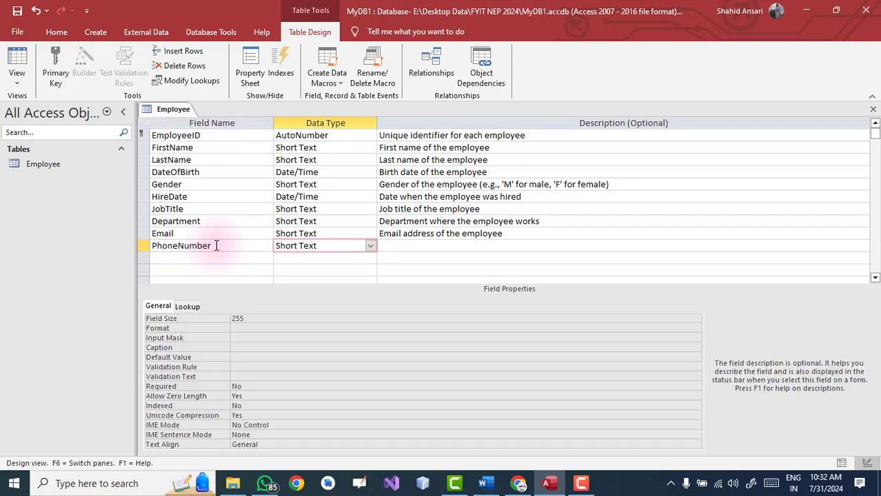
pyautogui.hotkey('alt', 'Tab')
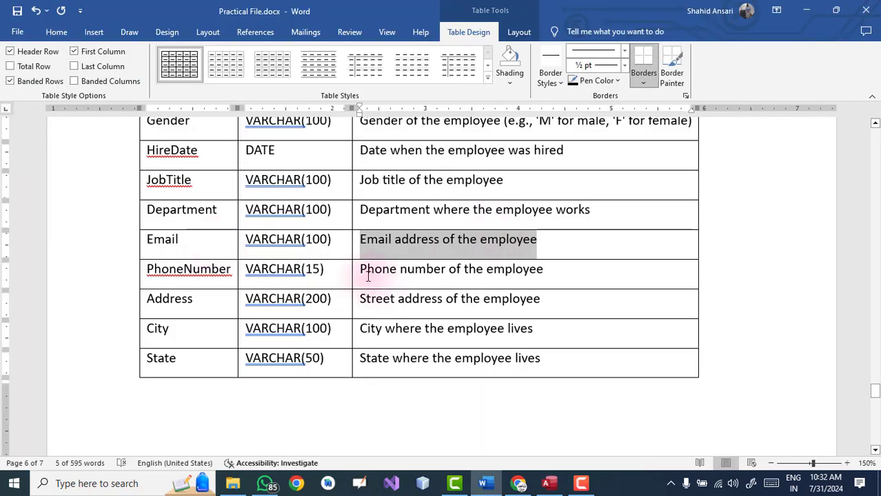
pyautogui.hotkey('alt', 'Tab')
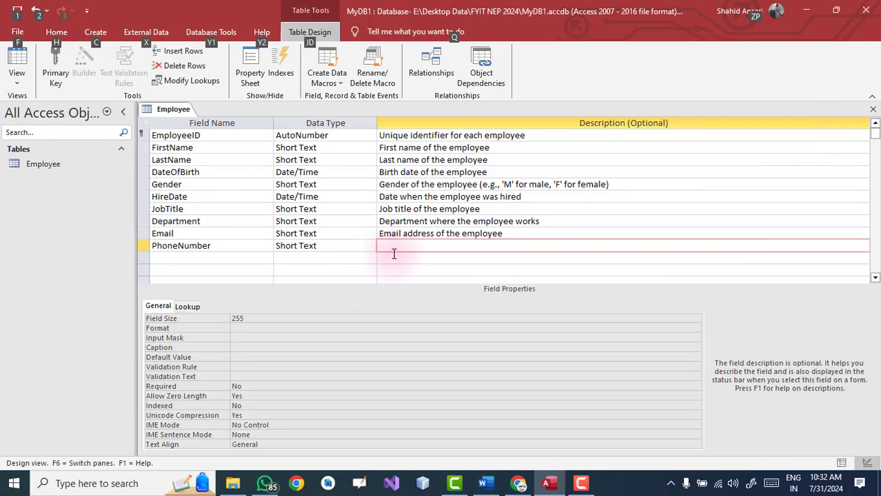
pyautogui.press('h')
pyautogui.click(402, 249)
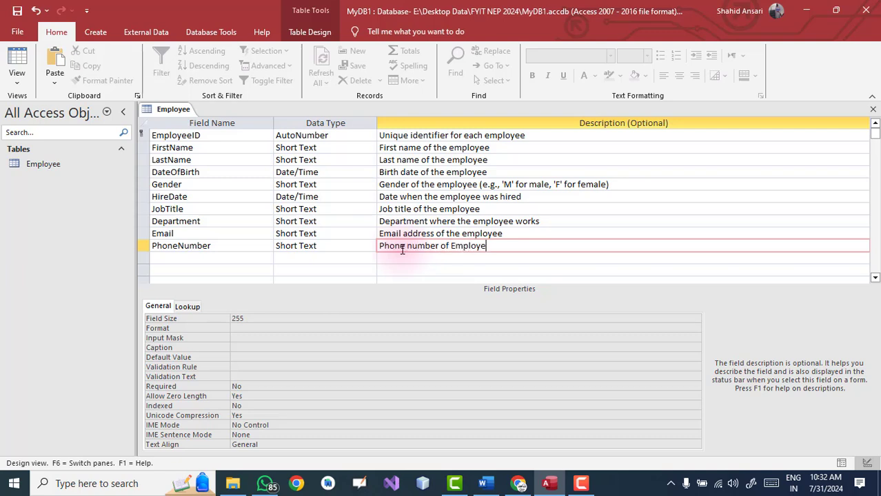
pyautogui.hotkey('alt', 'Tab')
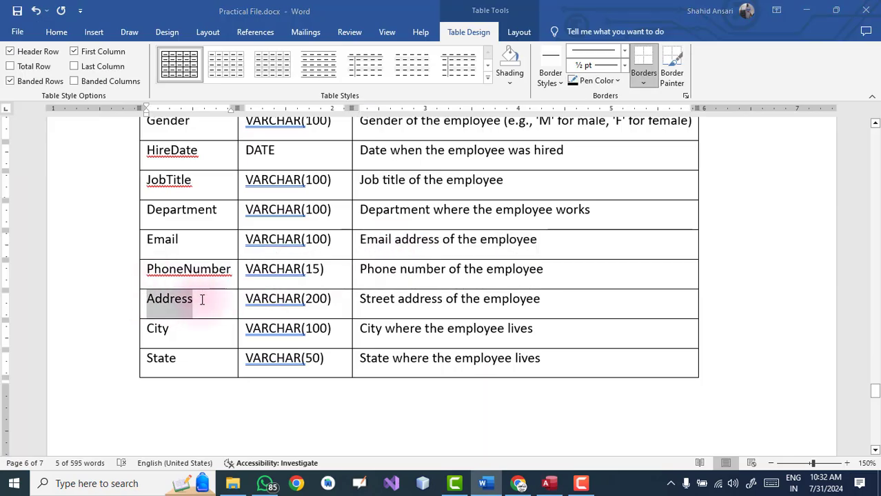
# Add an Address field of type Long Text, with its description copied from Word
pyautogui.hotkey('alt', 'Tab')
pyautogui.click(197, 258)
pyautogui.write('Address')
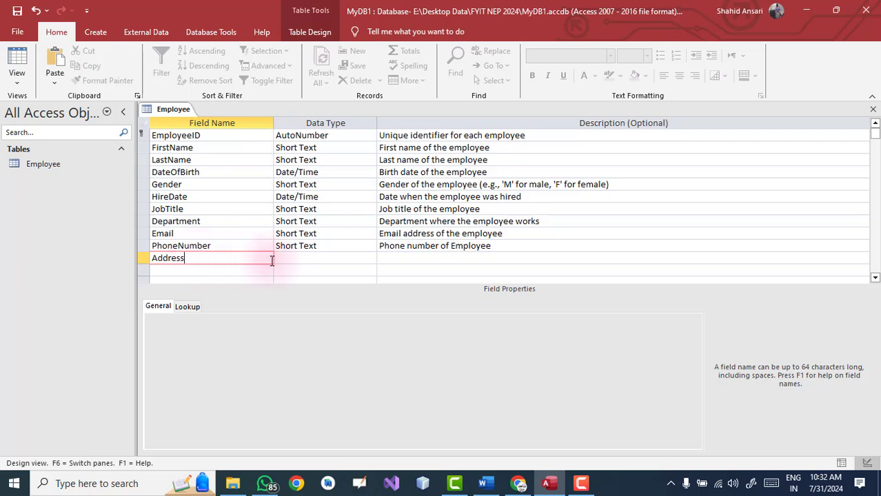
pyautogui.click(306, 258)
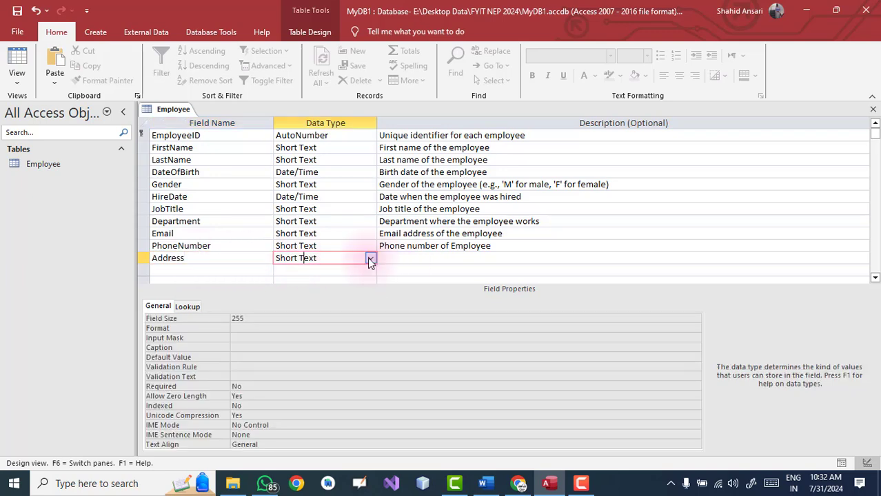
pyautogui.click(369, 258)
pyautogui.click(350, 282)
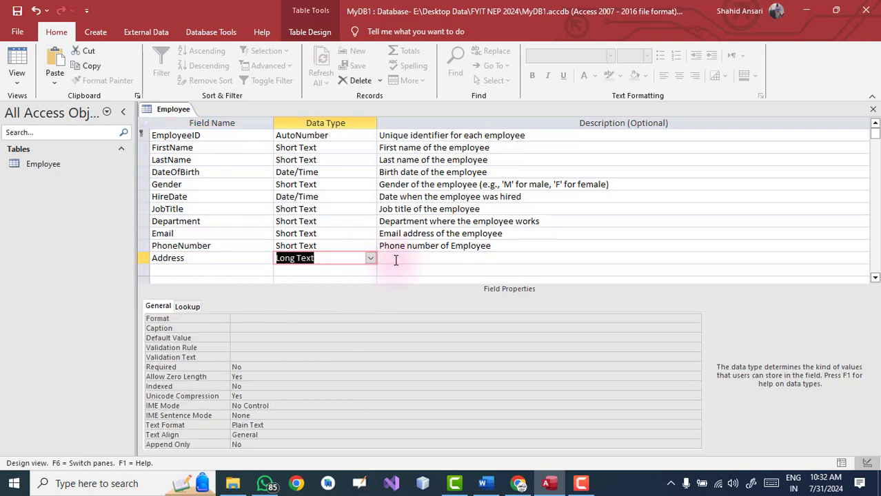
pyautogui.click(396, 259)
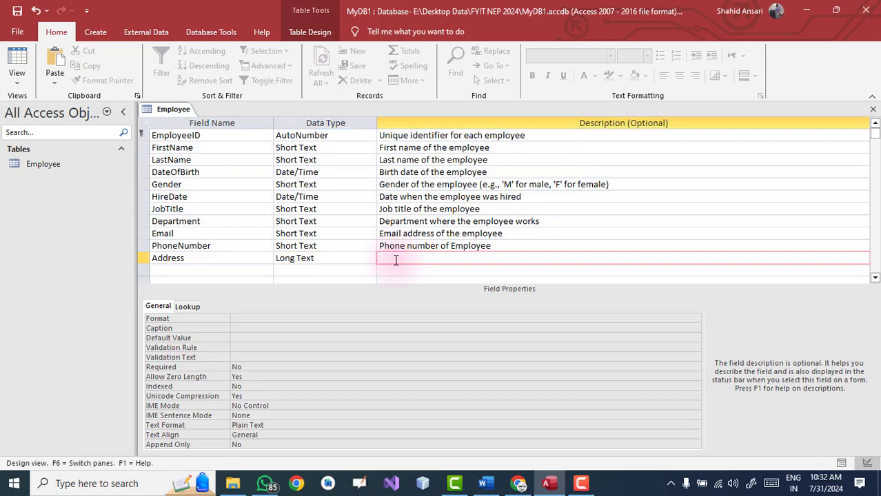
pyautogui.hotkey('alt', 'Tab')
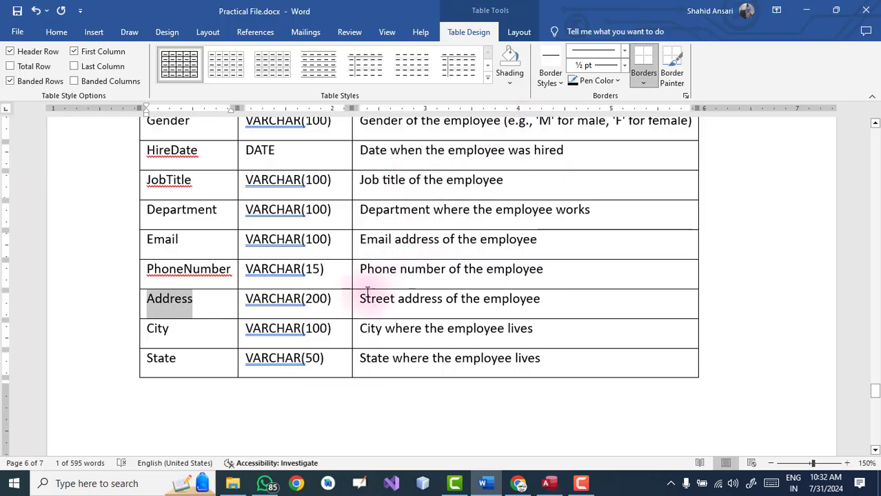
pyautogui.moveTo(360, 299); pyautogui.dragTo(527, 303)
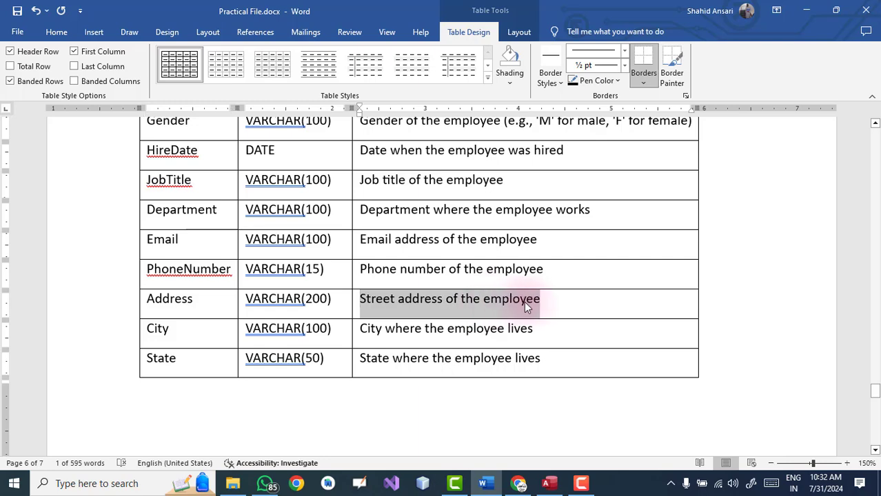
pyautogui.hotkey('alt', 'Tab')
pyautogui.hotkey('ctrl', 'v')
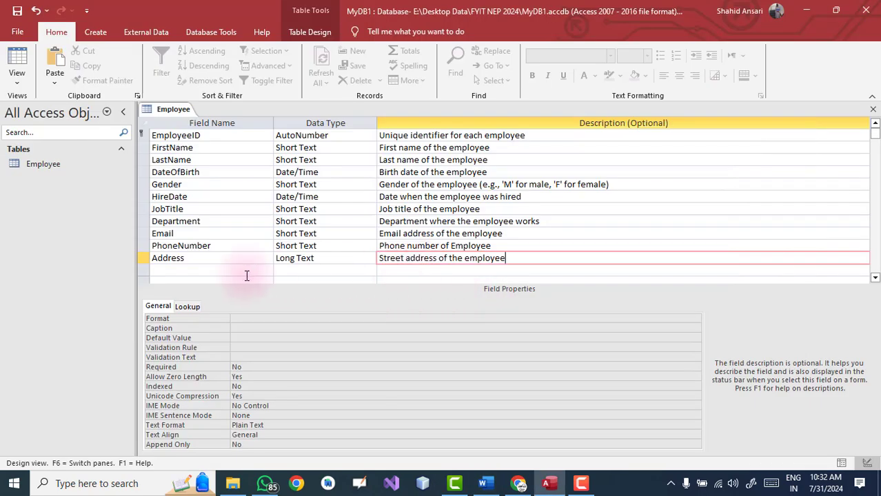
# Add a City Short Text field, with its description copied from Word
pyautogui.click(196, 271)
pyautogui.hotkey('alt', 'Tab')
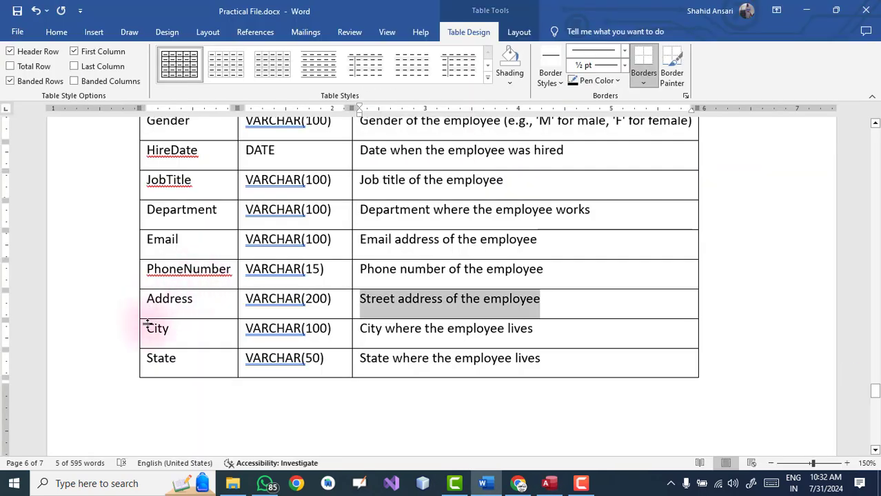
pyautogui.doubleClick(173, 329)
pyautogui.hotkey('alt', 'Tab')
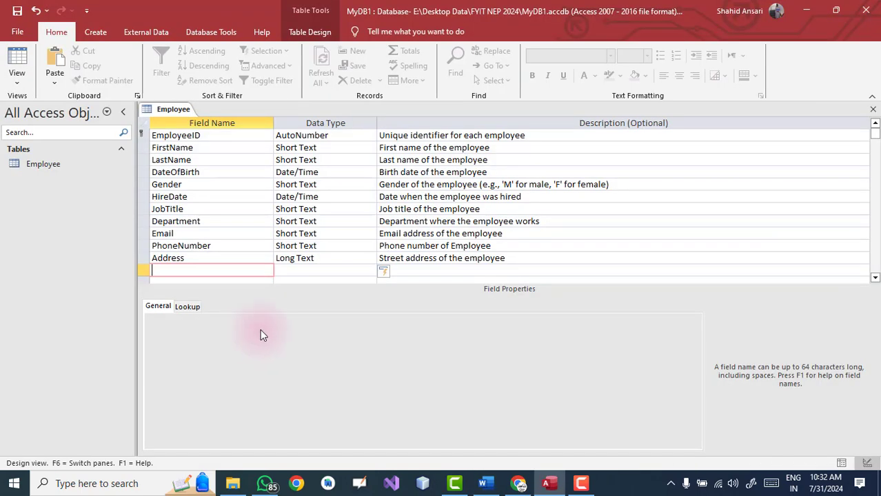
pyautogui.click(293, 271)
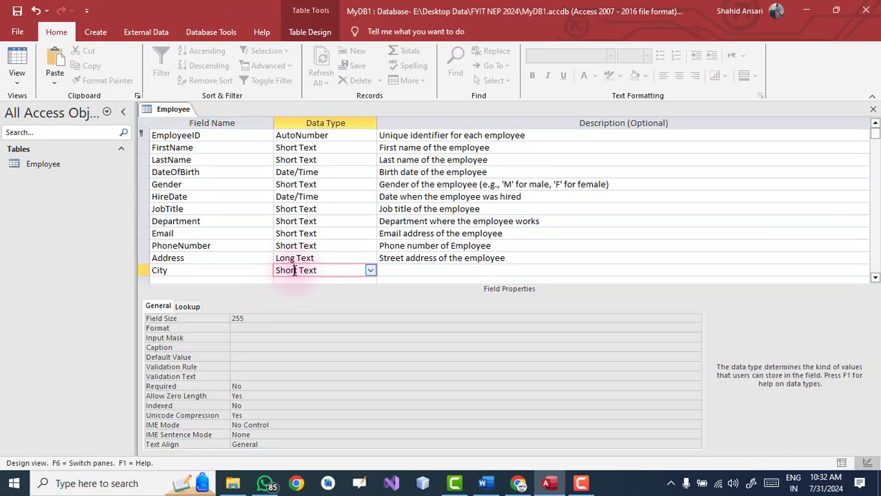
pyautogui.click(416, 270)
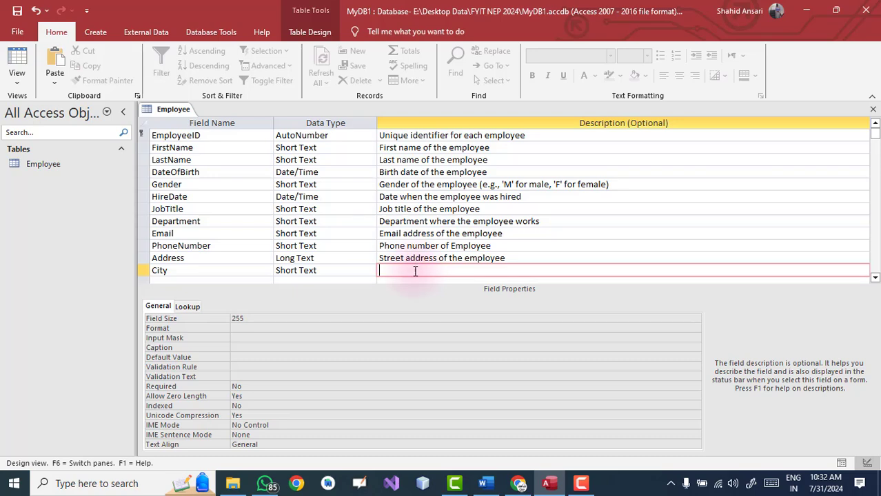
pyautogui.hotkey('alt', 'Tab')
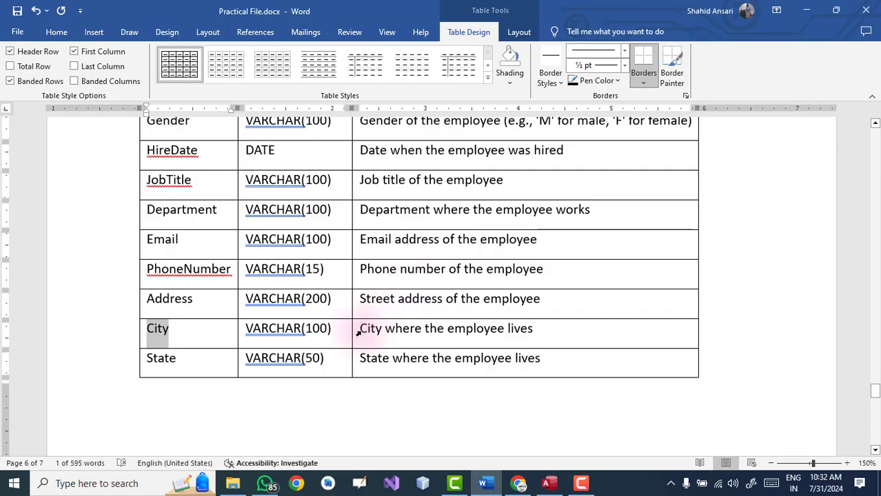
pyautogui.click(361, 331)
pyautogui.moveTo(366, 330); pyautogui.dragTo(536, 329)
pyautogui.hotkey('ctrl', 'c')
pyautogui.hotkey('alt', 'Tab')
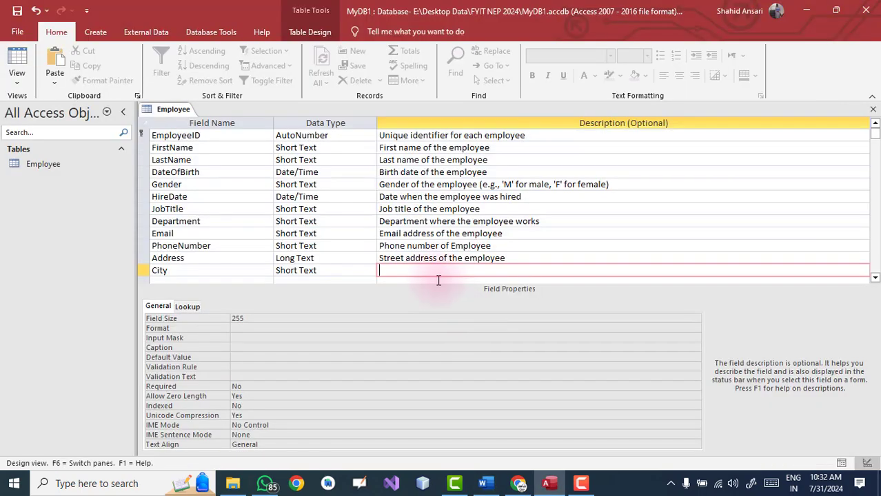
pyautogui.hotkey('ctrl', 'v')
# Add a State Short Text field described as 'State where the employee lives'
pyautogui.scroll(-2, 207, 210)
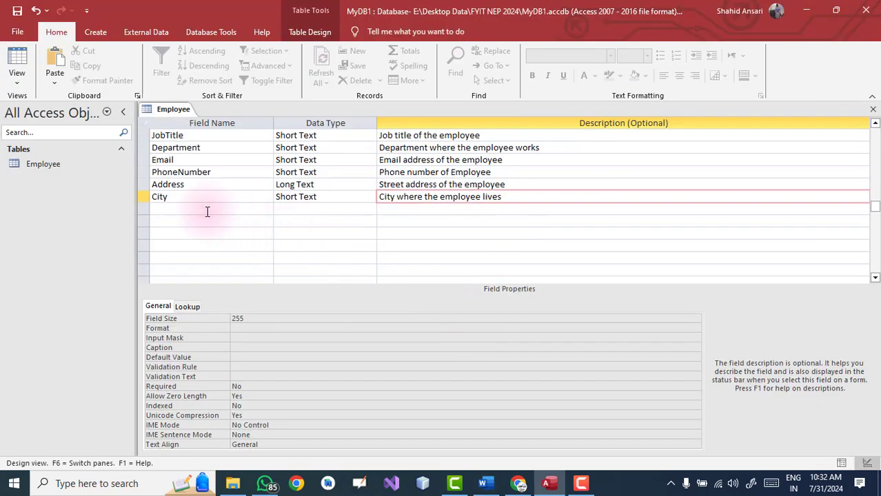
pyautogui.click(206, 211)
pyautogui.hotkey('alt', 'Tab')
pyautogui.moveTo(187, 359); pyautogui.dragTo(148, 358)
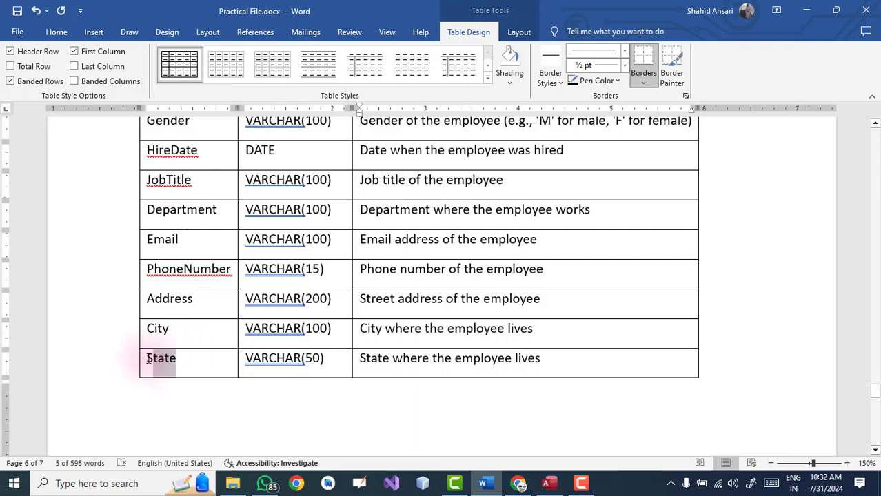
pyautogui.hotkey('ctrl', 'c')
pyautogui.hotkey('alt', 'Tab')
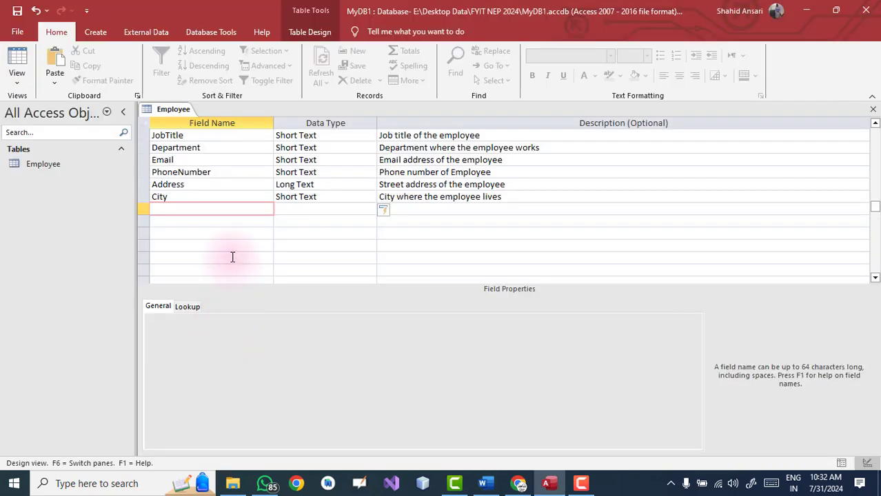
pyautogui.hotkey('ctrl', 'v')
pyautogui.press('Tab')
pyautogui.click(407, 210)
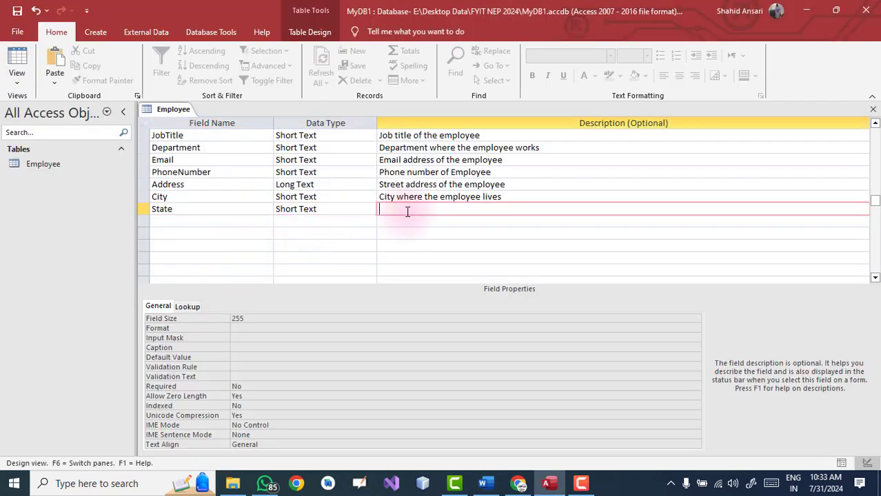
pyautogui.hotkey('alt', 'Tab')
pyautogui.moveTo(548, 357); pyautogui.dragTo(371, 355)
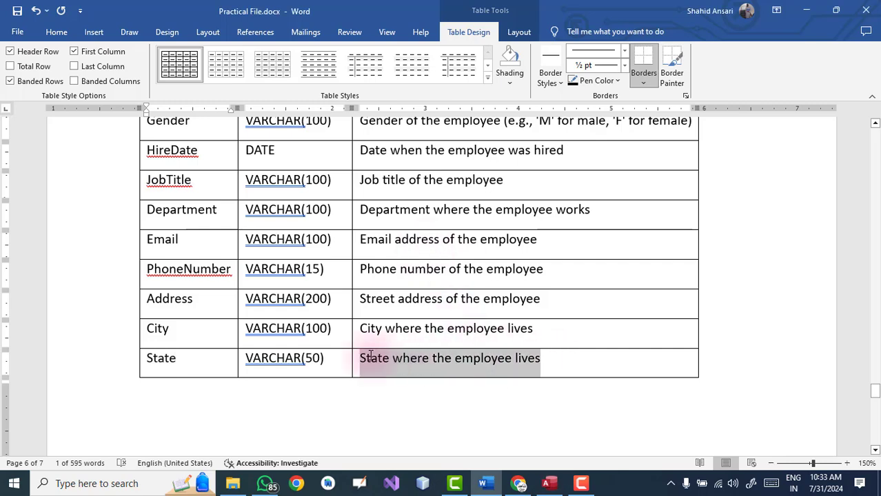
pyautogui.hotkey('ctrl', 'c')
pyautogui.hotkey('alt', 'Tab')
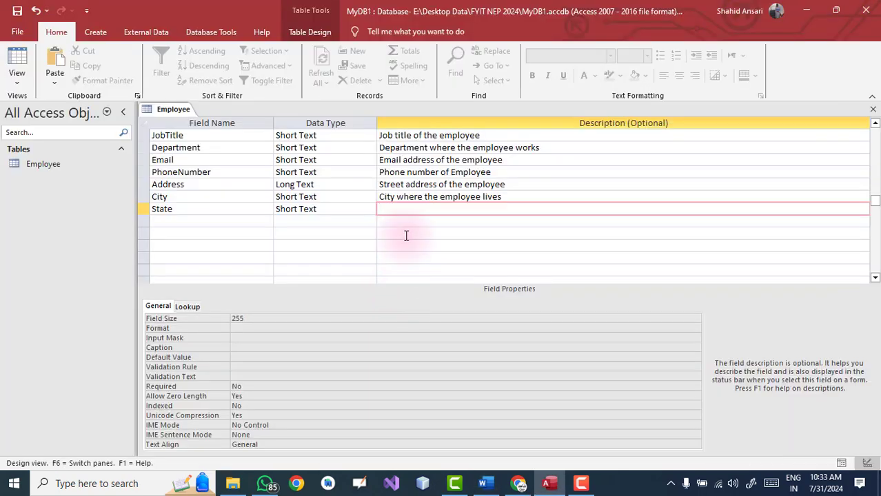
pyautogui.hotkey('ctrl', 'v')
pyautogui.scroll(2, 406, 238)
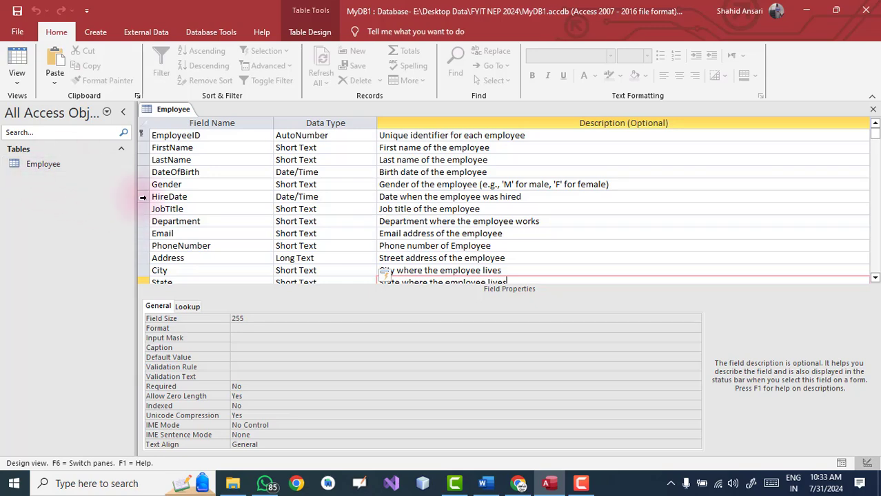
# Switch to Datasheet View and enter the employee's first name, last name and birth date 3/4/2024
pyautogui.click(17, 82)
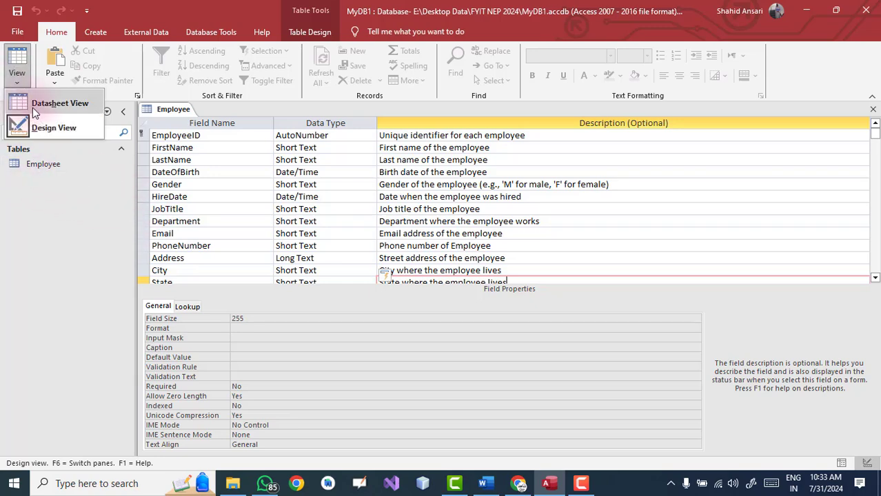
pyautogui.click(32, 108)
pyautogui.click(240, 137)
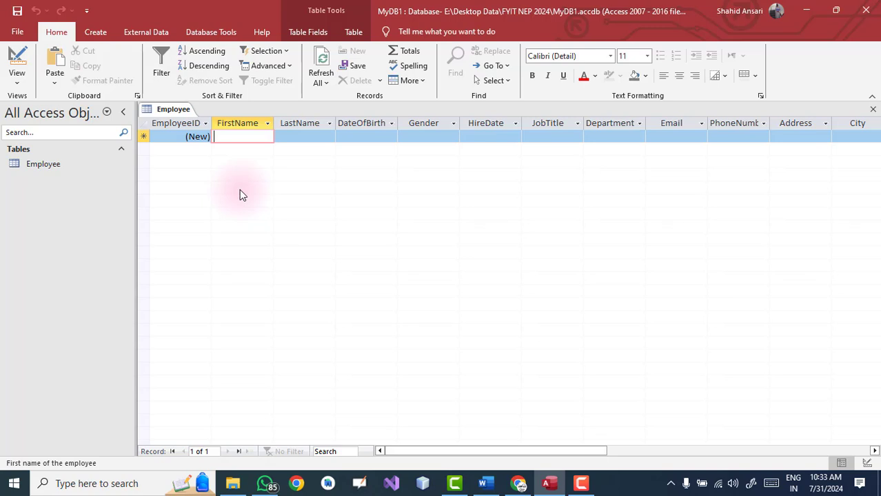
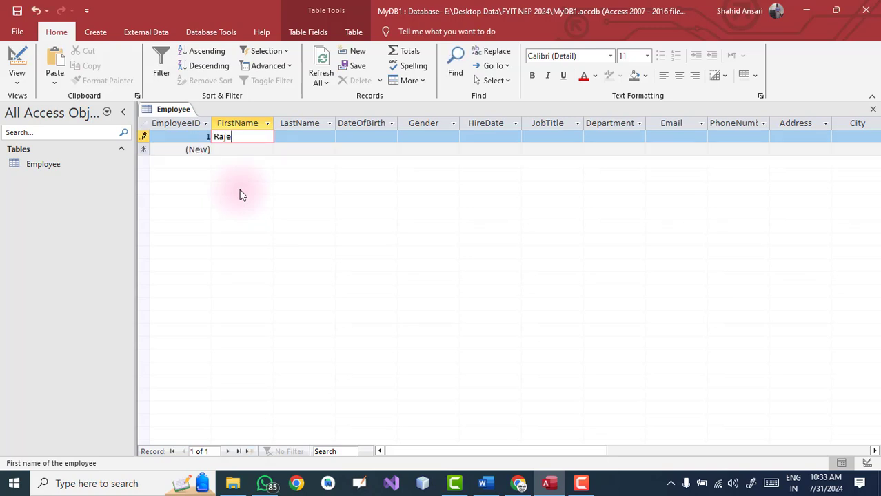
pyautogui.press('Tab')
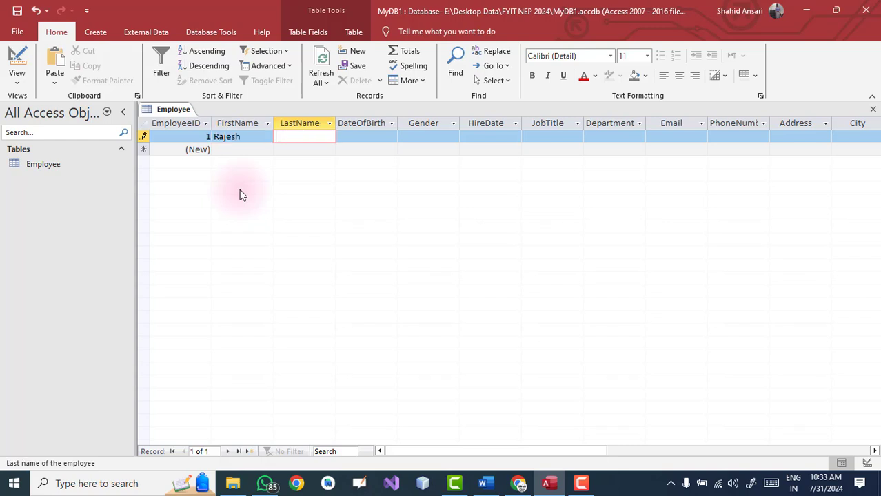
pyautogui.press('Tab')
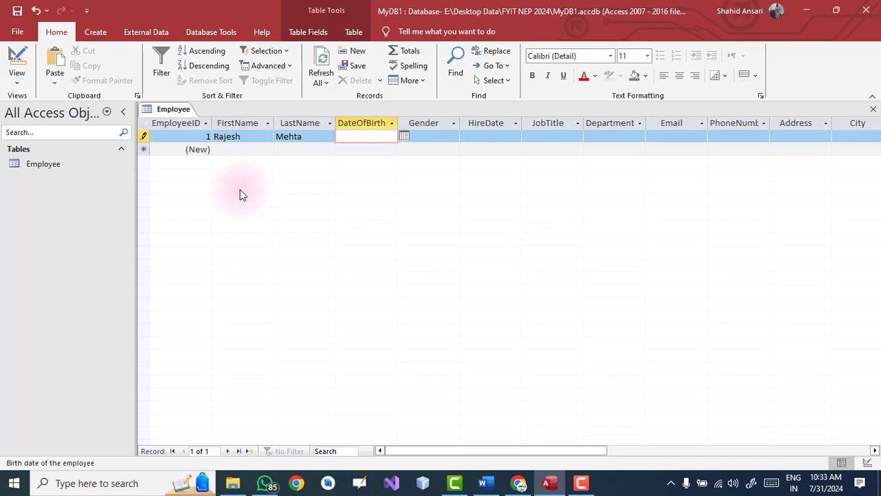
pyautogui.click(404, 136)
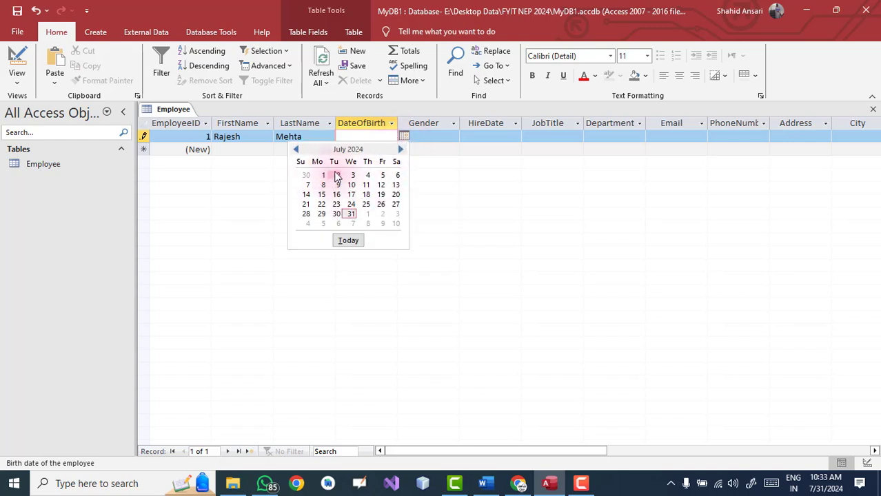
pyautogui.click(296, 149)
pyautogui.click(295, 149)
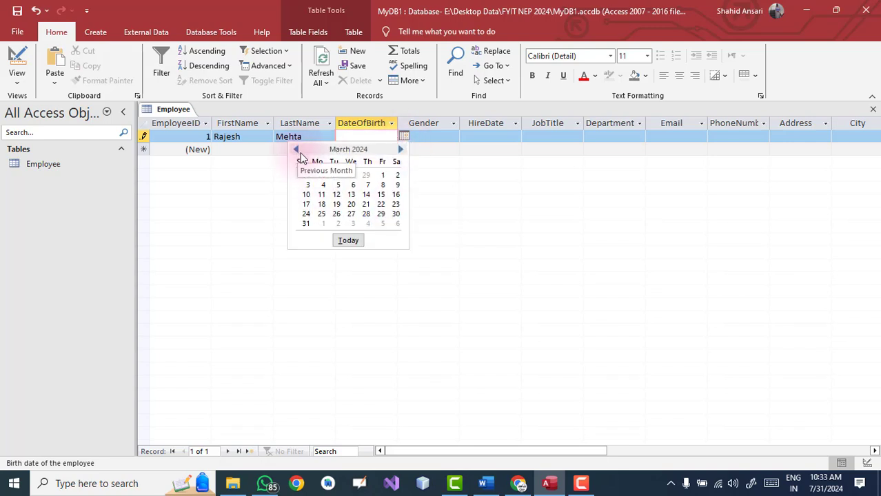
pyautogui.click(323, 185)
# Set Gender to Male and pick 3/5/2024 as the hire date
pyautogui.click(432, 139)
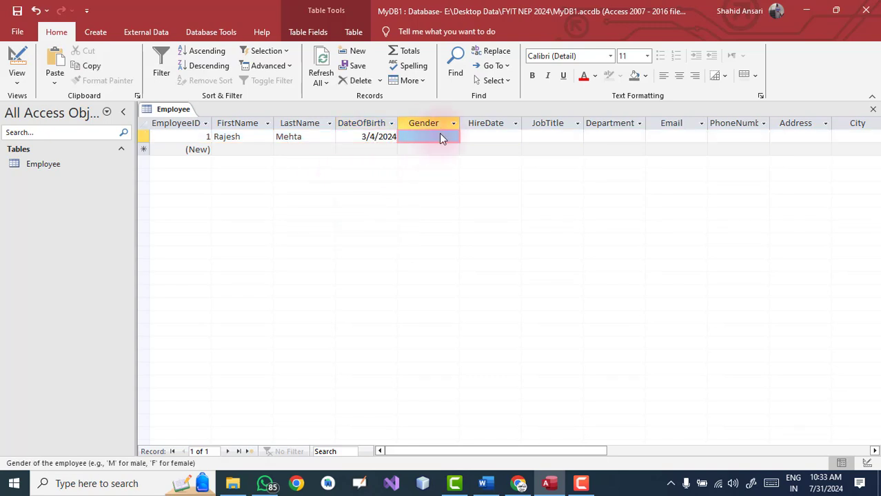
pyautogui.click(441, 137)
pyautogui.write('Male')
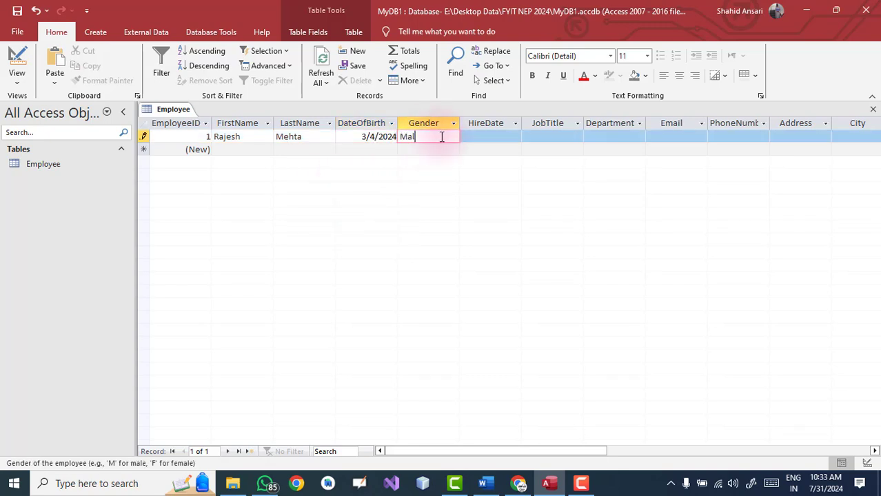
pyautogui.press('Tab')
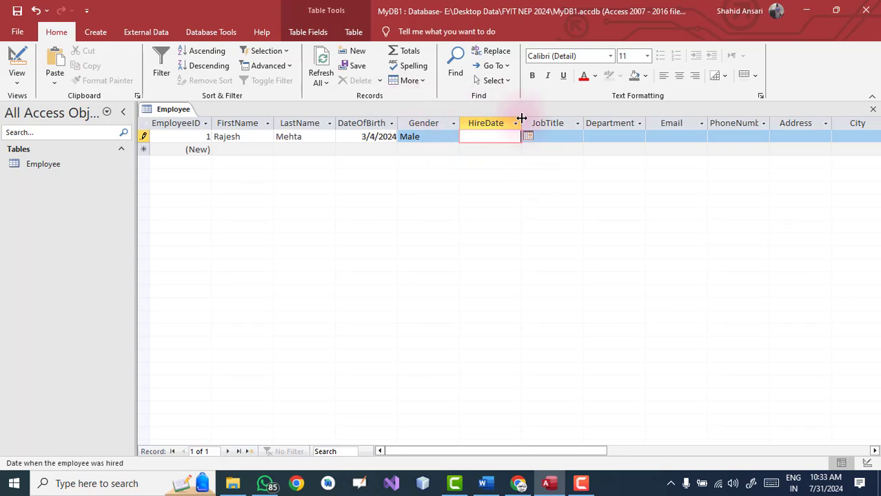
pyautogui.click(529, 137)
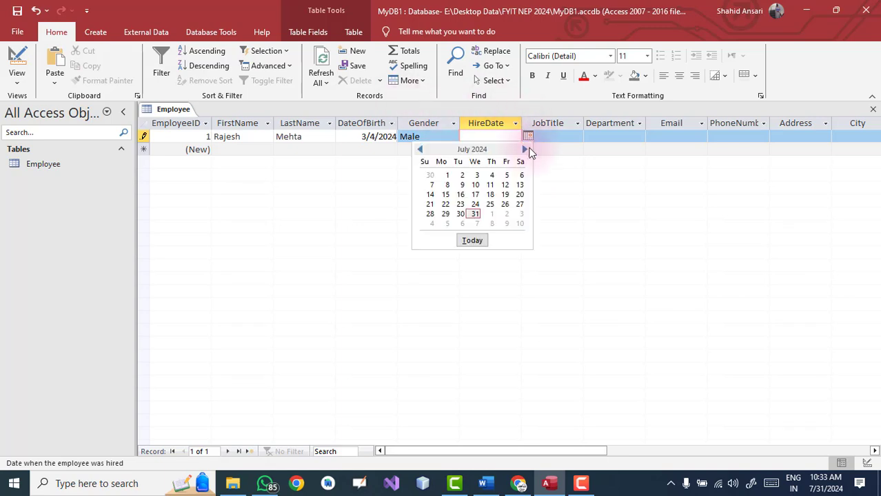
pyautogui.click(419, 150)
pyautogui.click(420, 150)
pyautogui.click(420, 150)
pyautogui.click(420, 149)
pyautogui.click(460, 185)
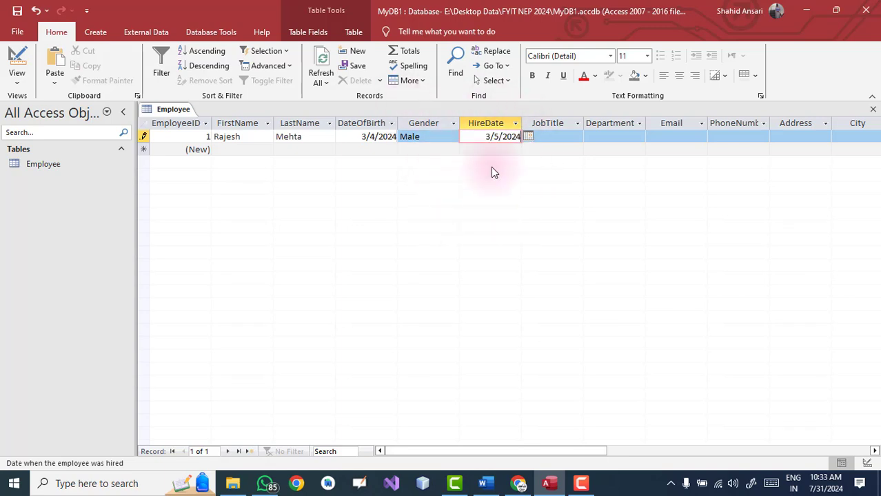
# Fill in the job title, the employee's e-mail, phone number and address, then save the record
pyautogui.click(551, 138)
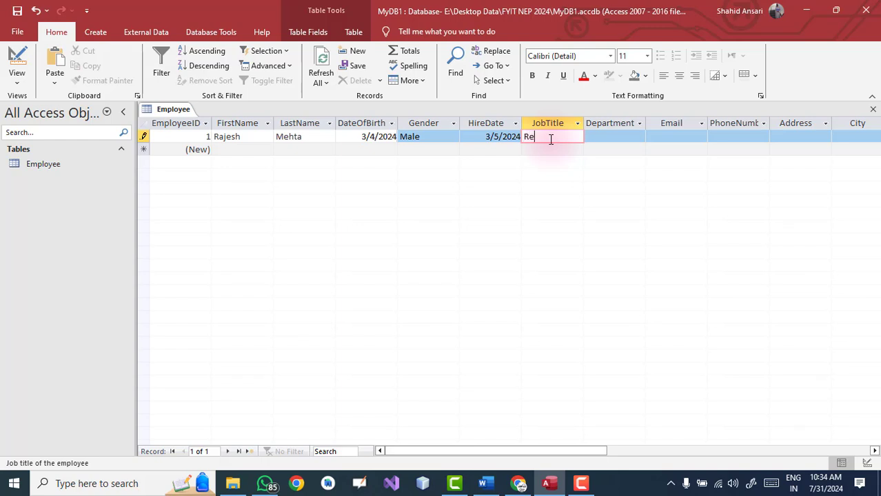
pyautogui.write('h')
pyautogui.press('Tab')
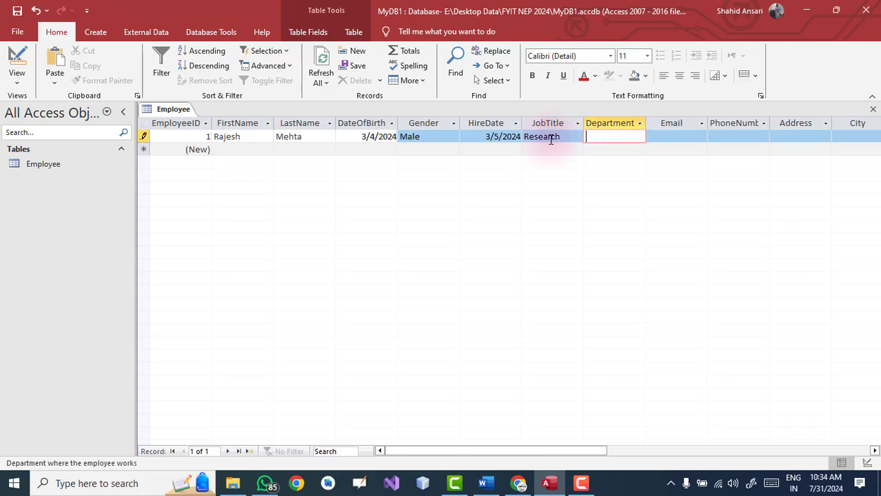
pyautogui.press('Tab')
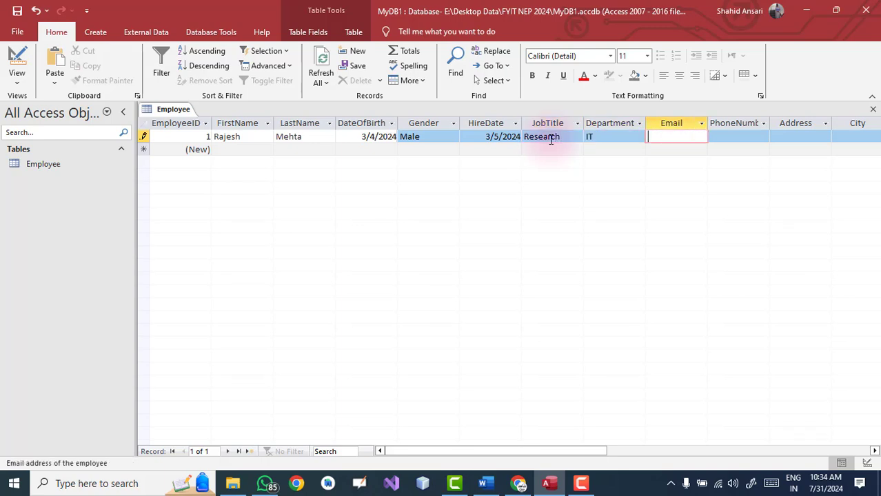
pyautogui.write('abc@gmail.com')
pyautogui.press('Tab')
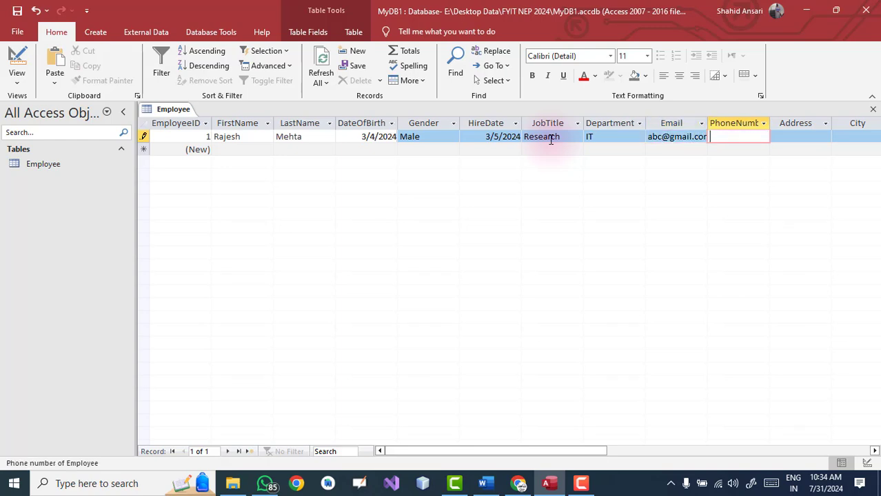
pyautogui.press('Tab')
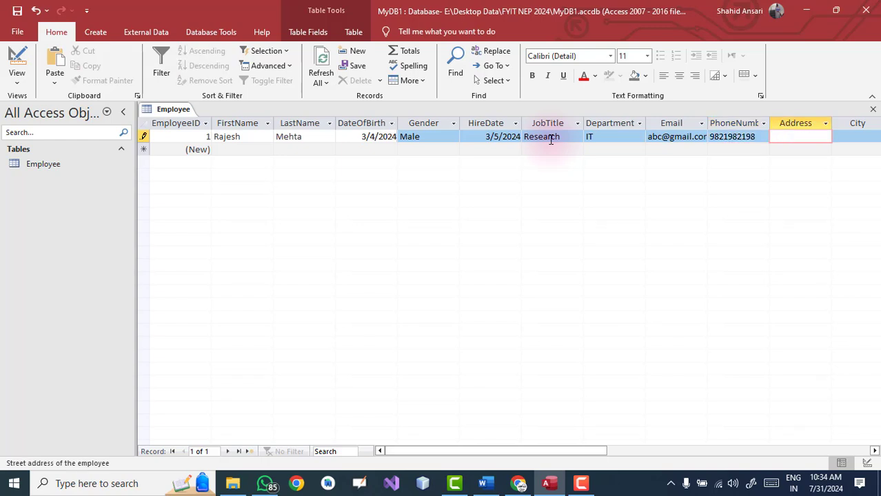
pyautogui.write('Dadar')
pyautogui.press('Tab')
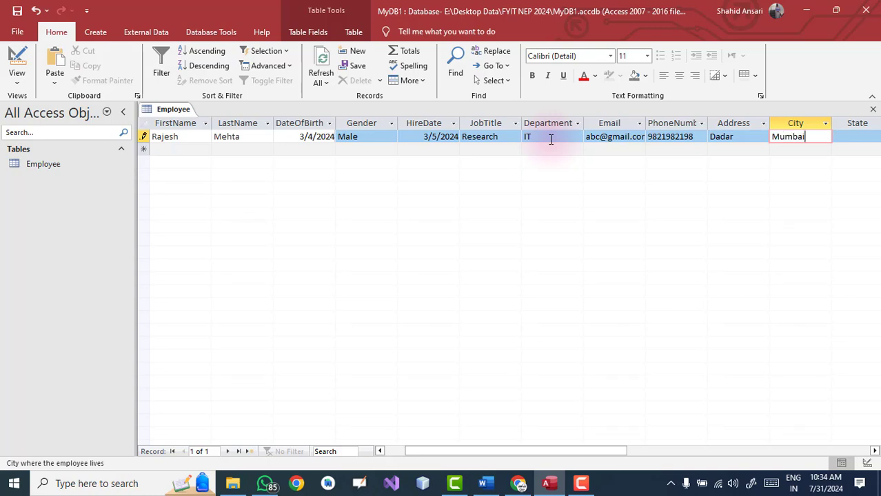
pyautogui.press('Tab')
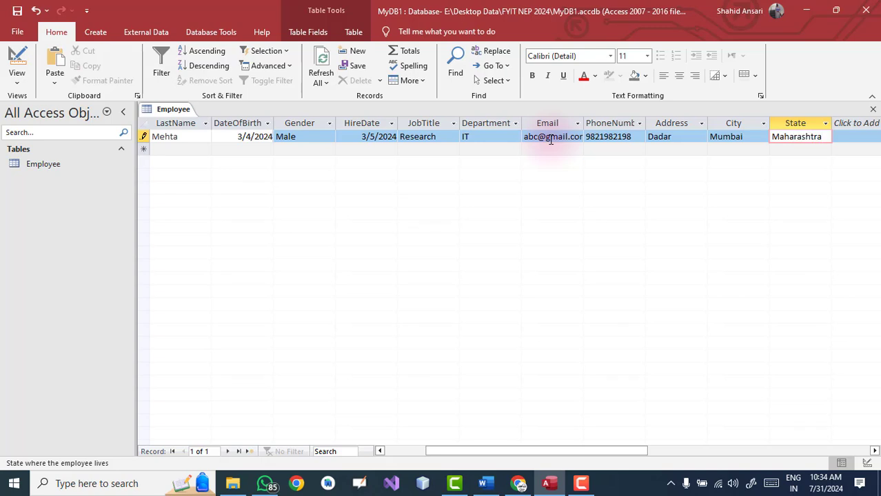
pyautogui.click(227, 151)
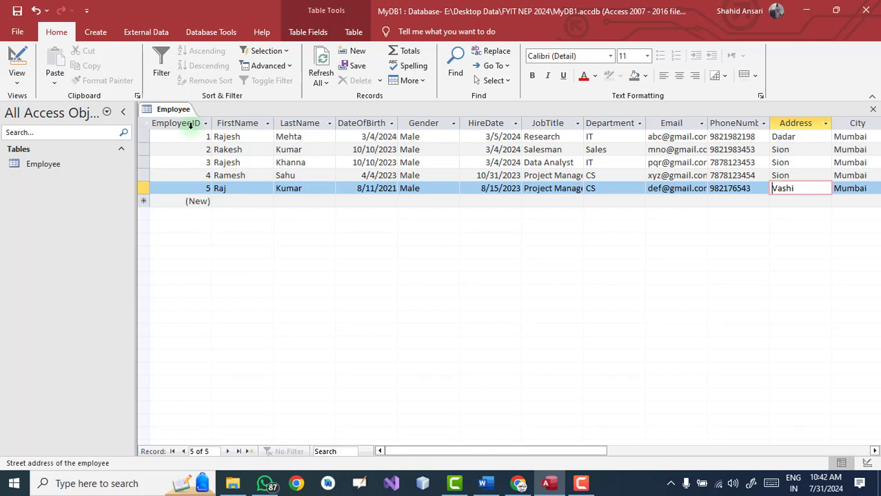
# Launch the Simple Query Wizard from the Create options
pyautogui.click(91, 34)
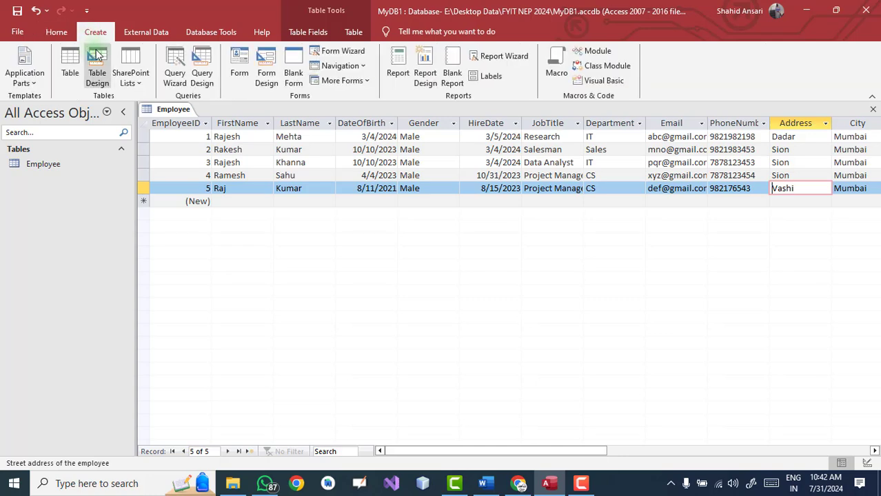
pyautogui.click(175, 80)
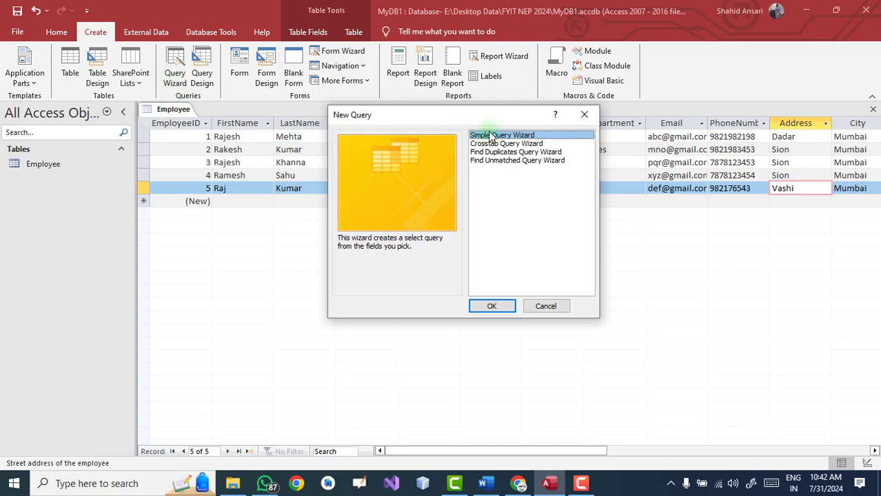
pyautogui.click(491, 306)
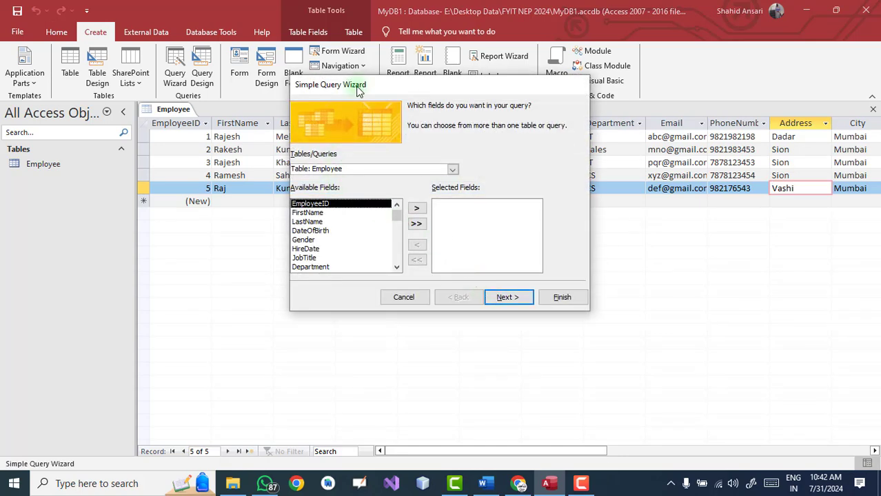
pyautogui.moveTo(358, 92); pyautogui.dragTo(336, 122)
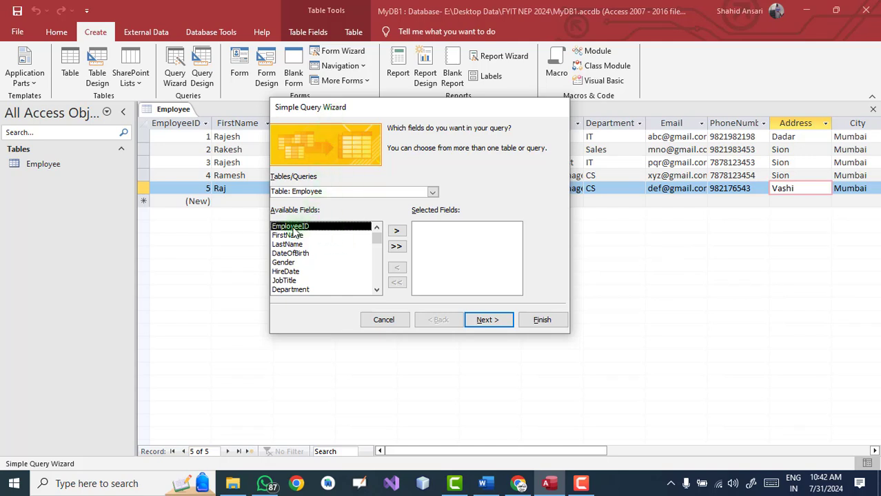
# Add EmployeeID, Gender, JobTitle, Department, City and State as the query's fields
pyautogui.click(398, 233)
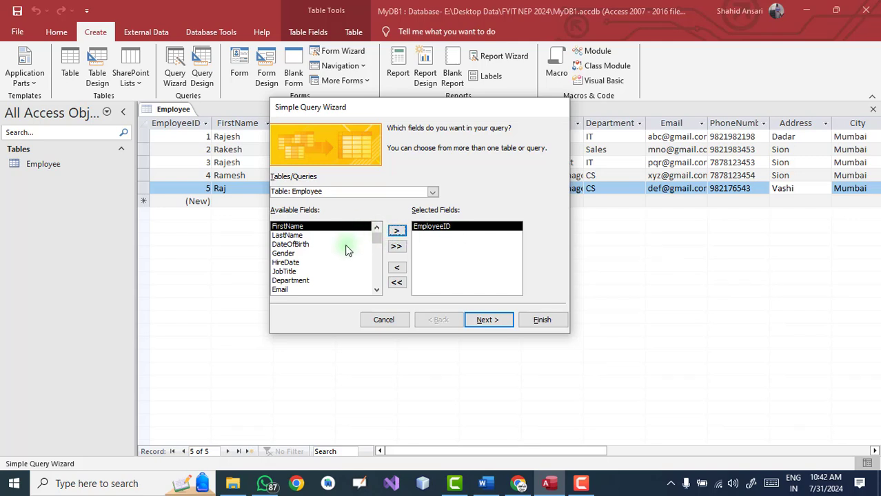
pyautogui.click(288, 254)
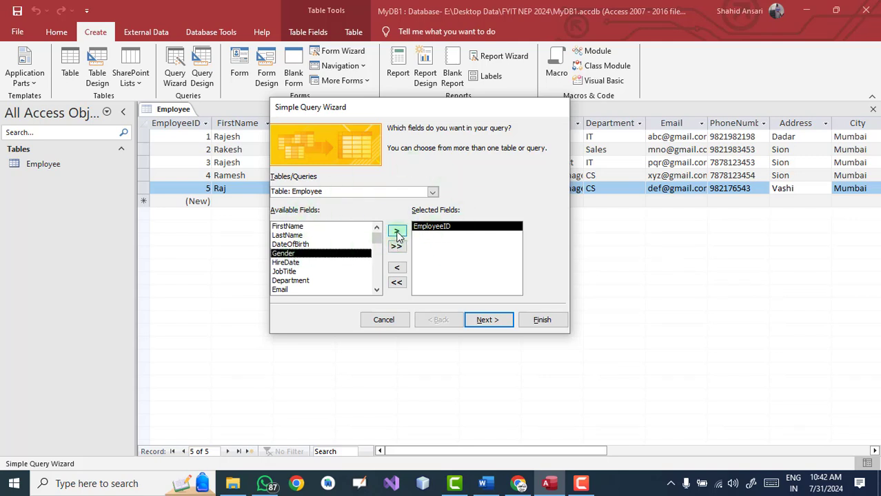
pyautogui.click(396, 233)
pyautogui.click(288, 263)
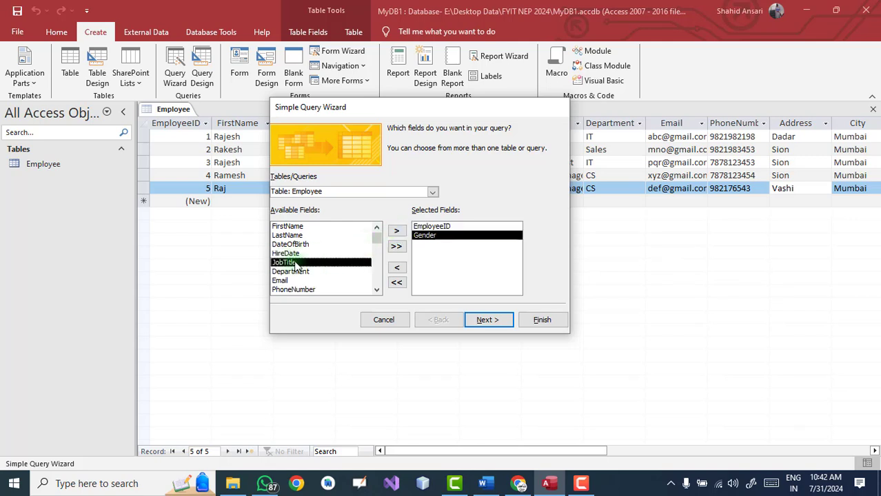
pyautogui.click(396, 233)
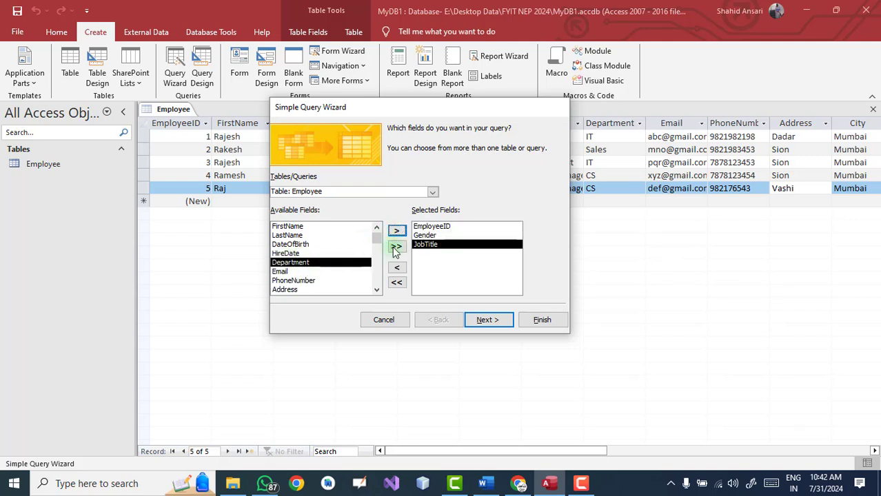
pyautogui.click(396, 233)
pyautogui.click(290, 289)
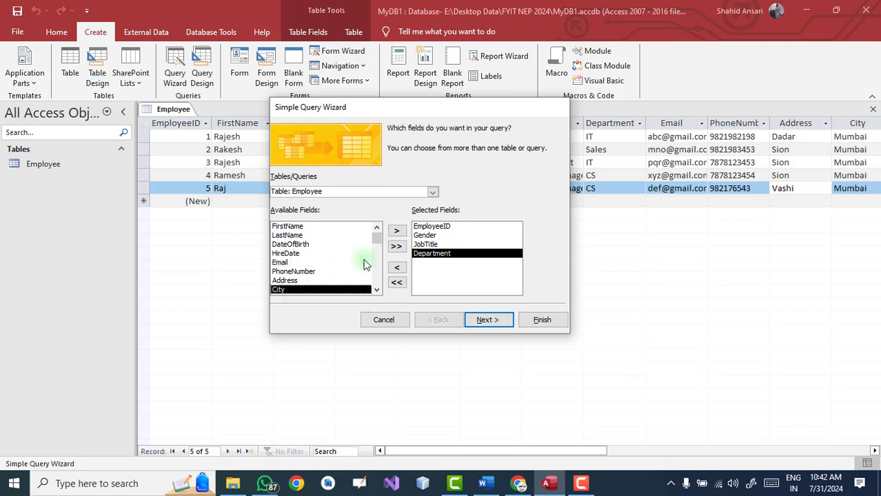
pyautogui.click(396, 233)
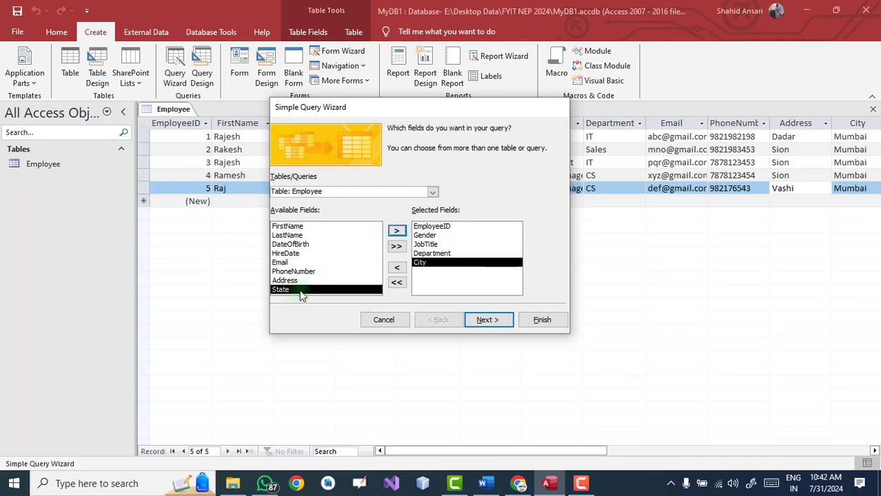
pyautogui.click(396, 233)
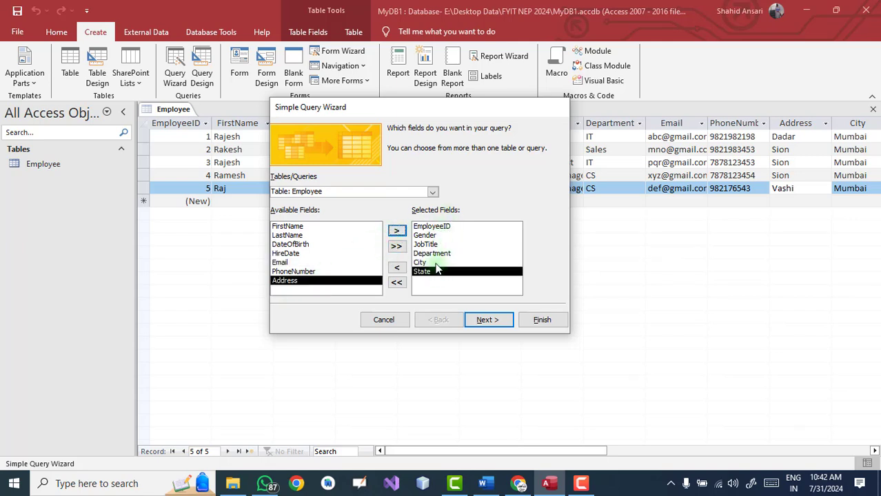
pyautogui.click(488, 320)
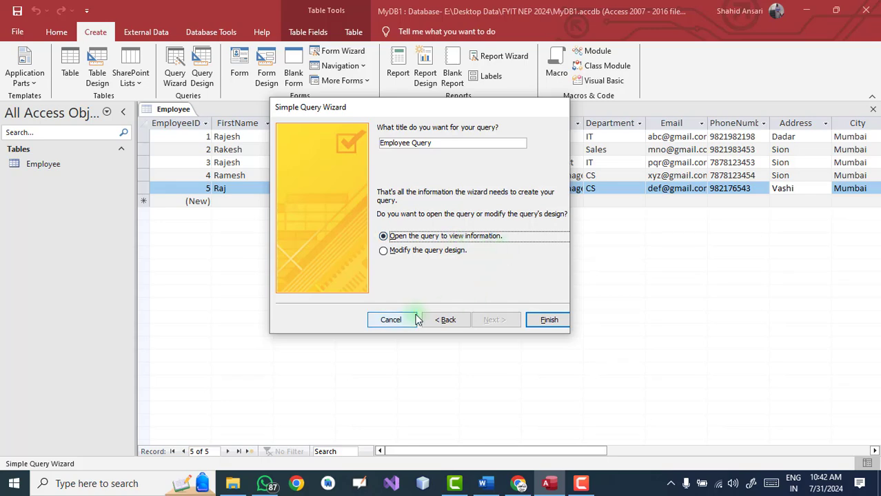
# Finish Employee Query, compare it against the Employee table, then return to the query results
pyautogui.click(549, 319)
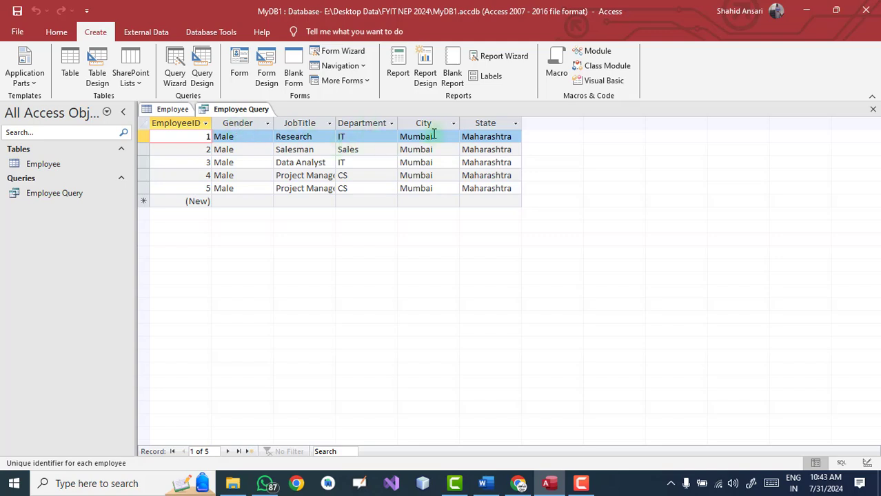
pyautogui.click(175, 109)
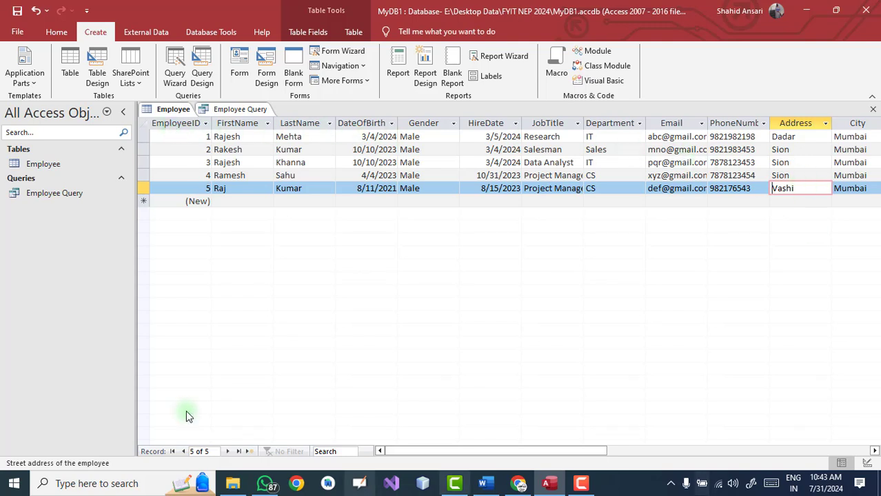
pyautogui.click(230, 112)
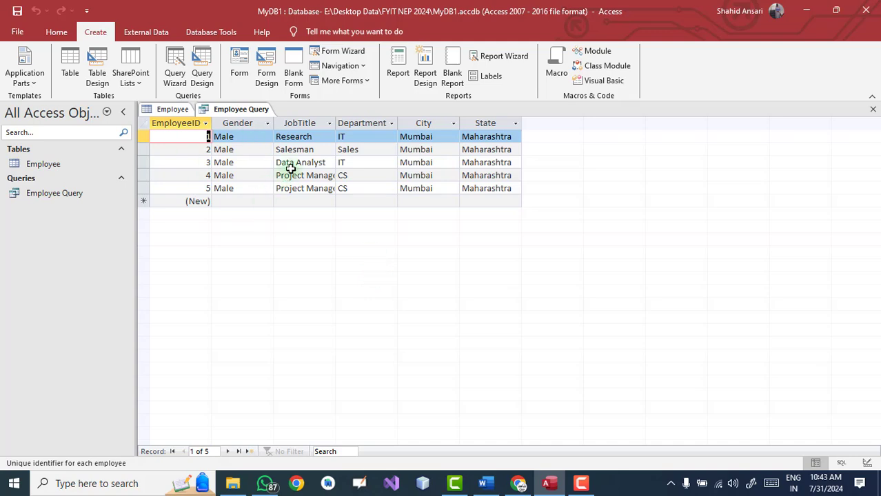
pyautogui.click(392, 124)
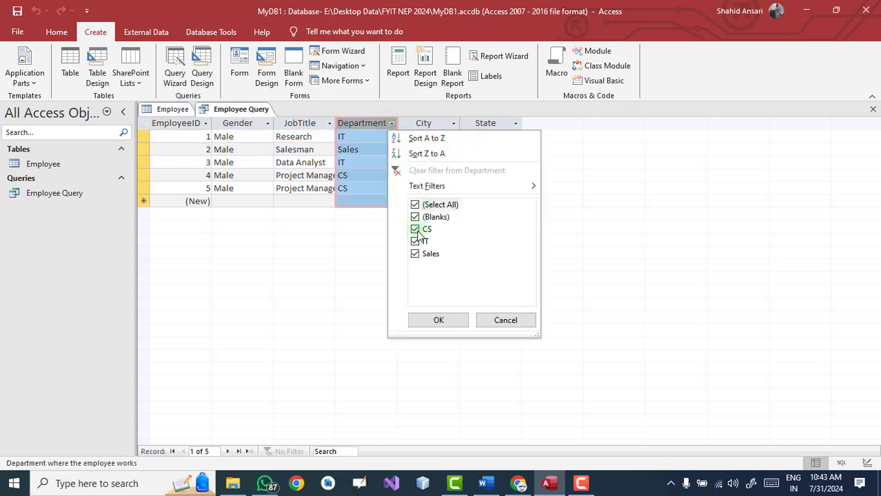
pyautogui.click(415, 204)
pyautogui.click(415, 241)
pyautogui.click(415, 254)
pyautogui.click(415, 254)
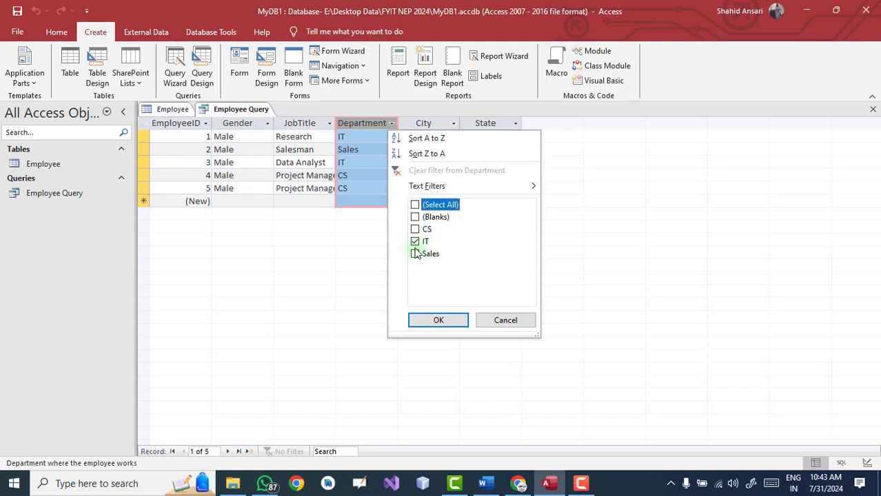
pyautogui.click(433, 321)
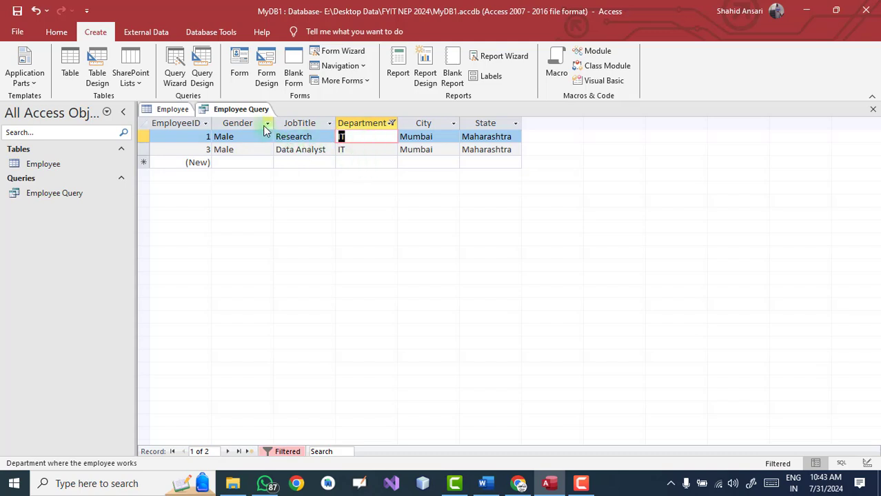
pyautogui.click(391, 124)
pyautogui.click(415, 229)
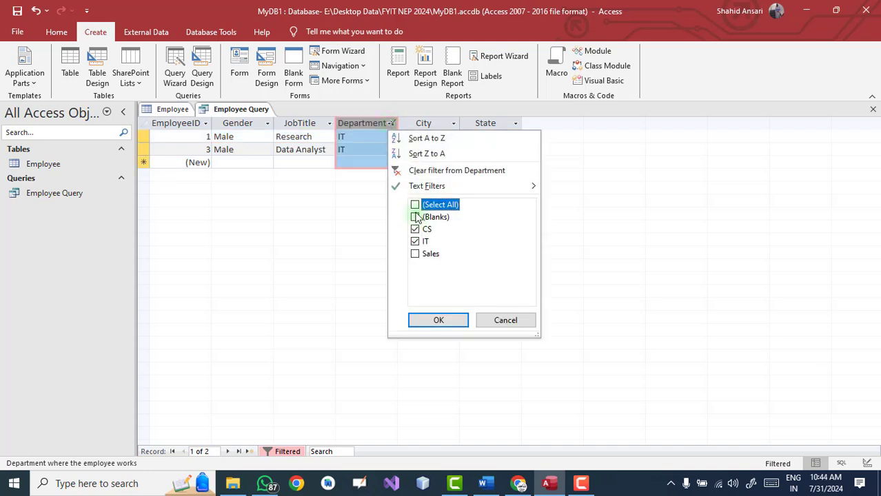
pyautogui.click(414, 206)
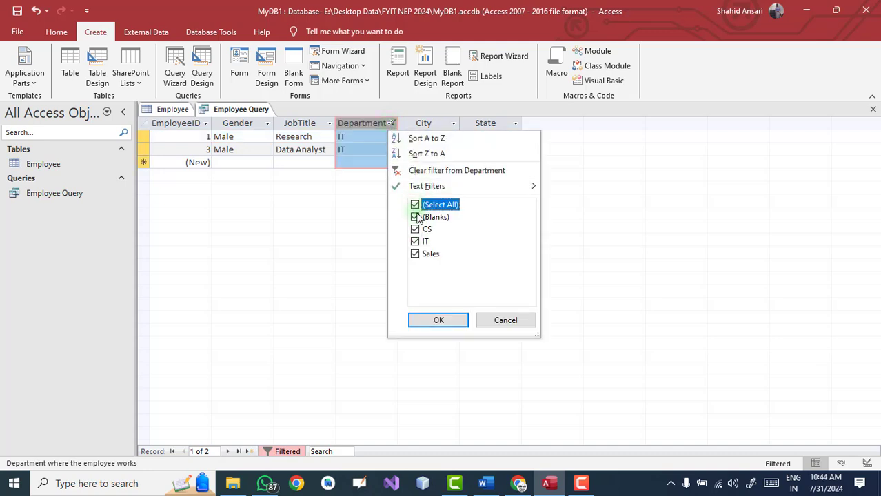
pyautogui.click(437, 321)
pyautogui.click(442, 150)
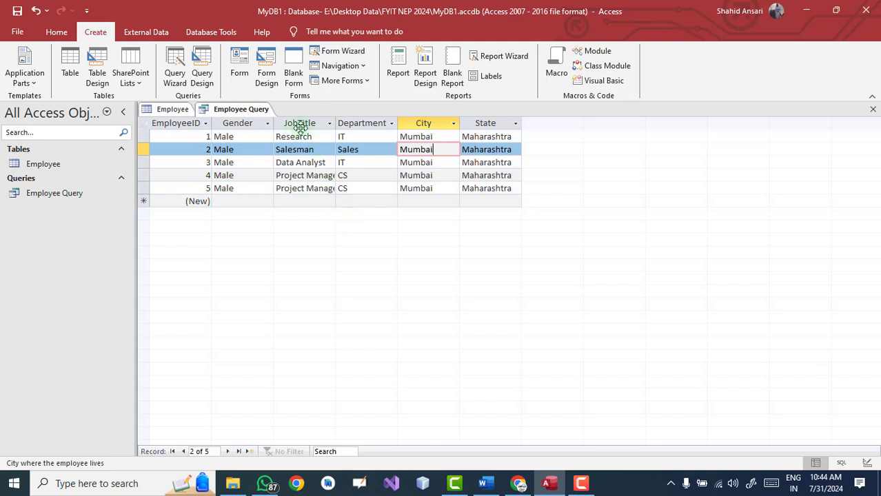
# Filter JobTitle to Project Manager only, excluding blanks, Data Analyst, Research and Salesman
pyautogui.click(330, 124)
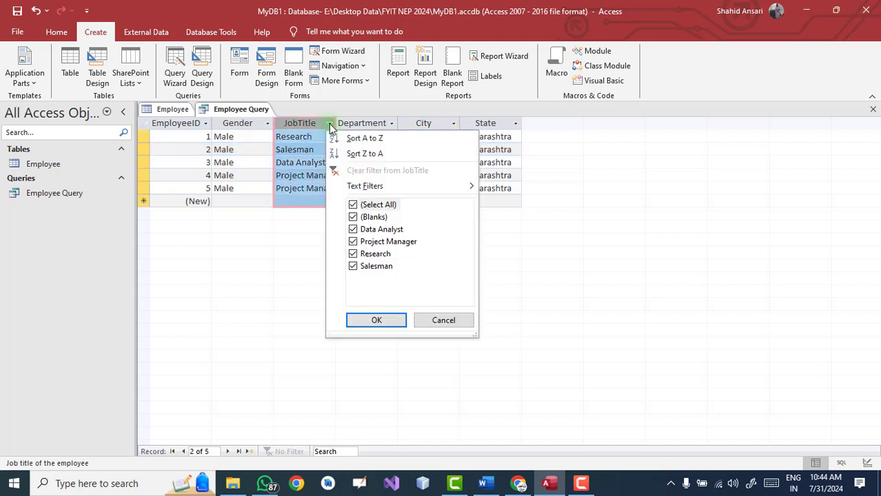
pyautogui.click(354, 218)
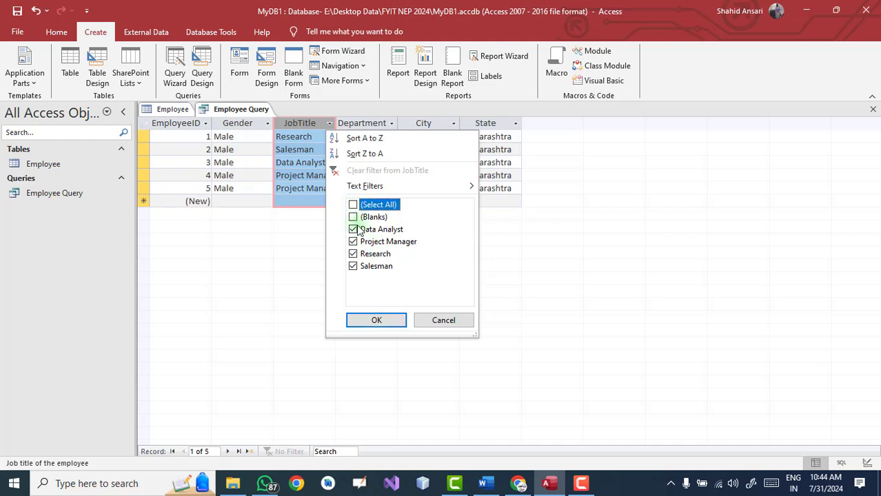
pyautogui.click(353, 229)
pyautogui.click(353, 254)
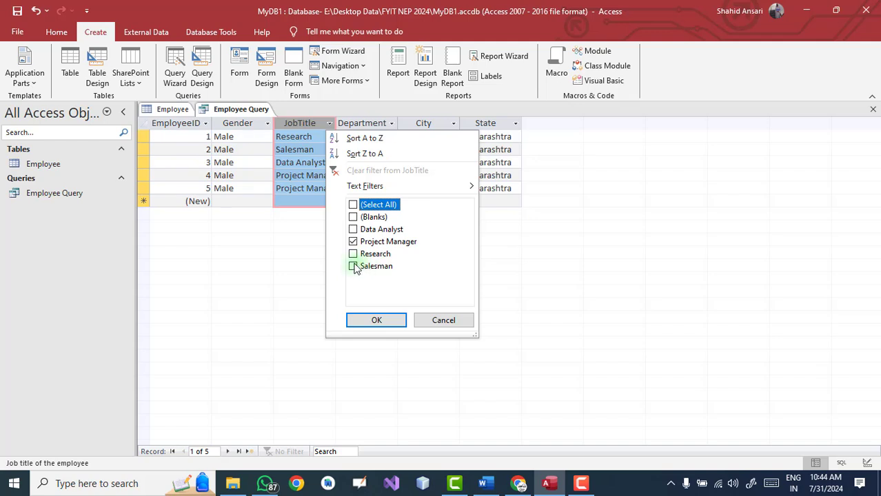
pyautogui.click(354, 266)
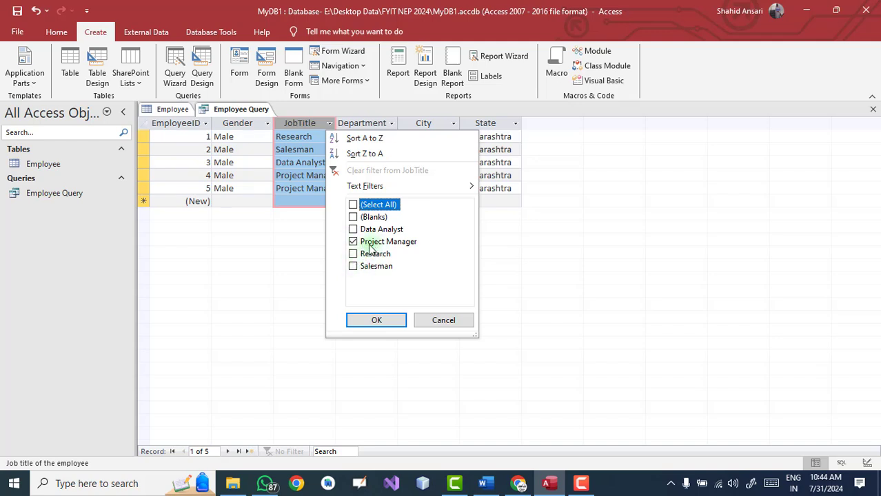
pyautogui.click(376, 320)
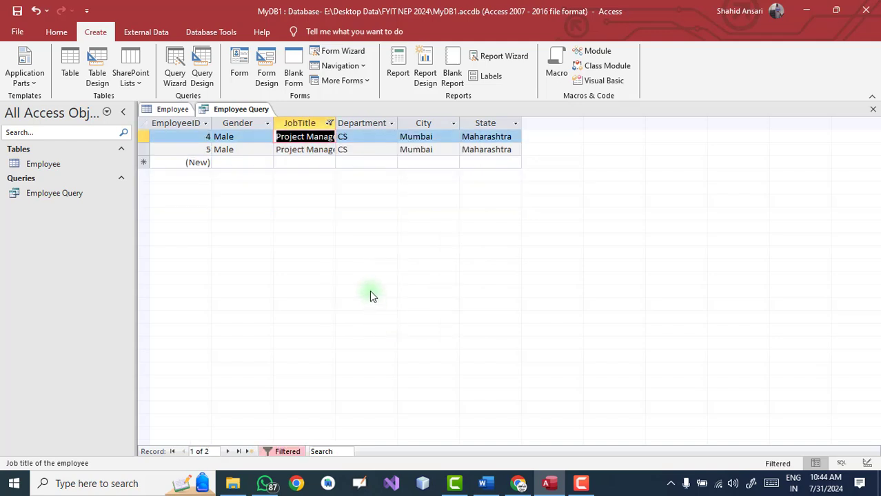